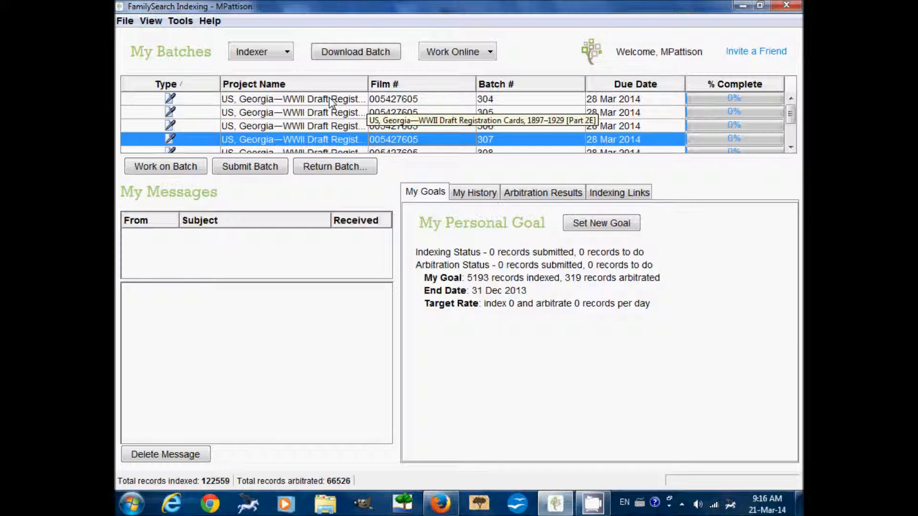
Open batch 304 of the US, Georgia—WWII Draft Registration Cards project and look over the card image
left_click(330, 102)
left_click(186, 167)
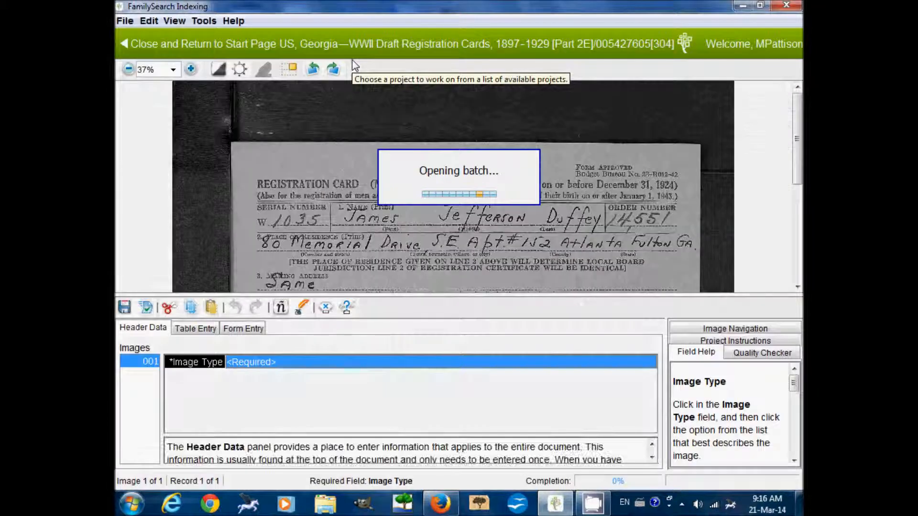
left_click_drag(398, 250, 397, 167)
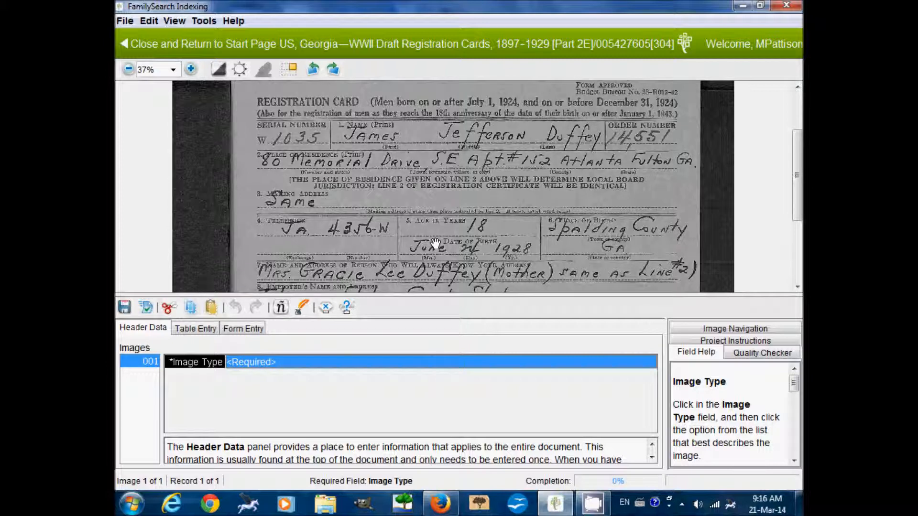
scroll(435, 242, "down", 3)
scroll(432, 249, "up", 3)
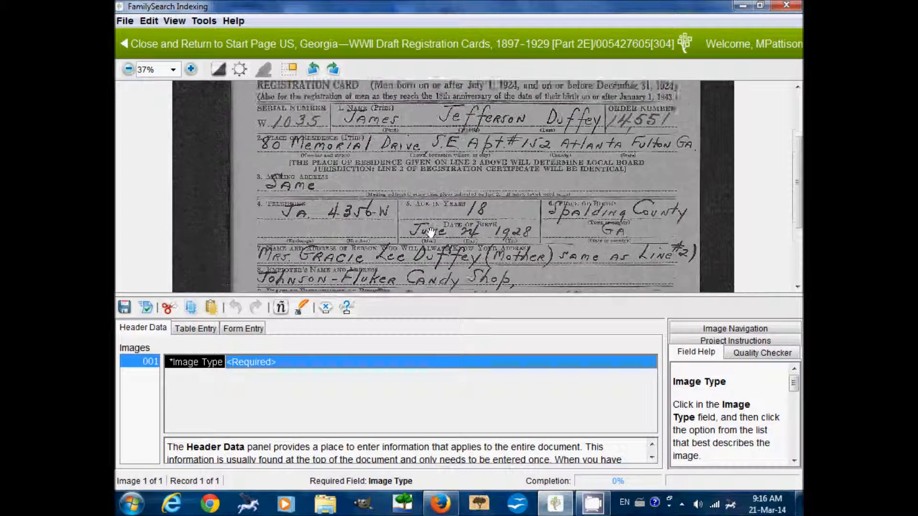
left_click_drag(432, 248, 436, 245)
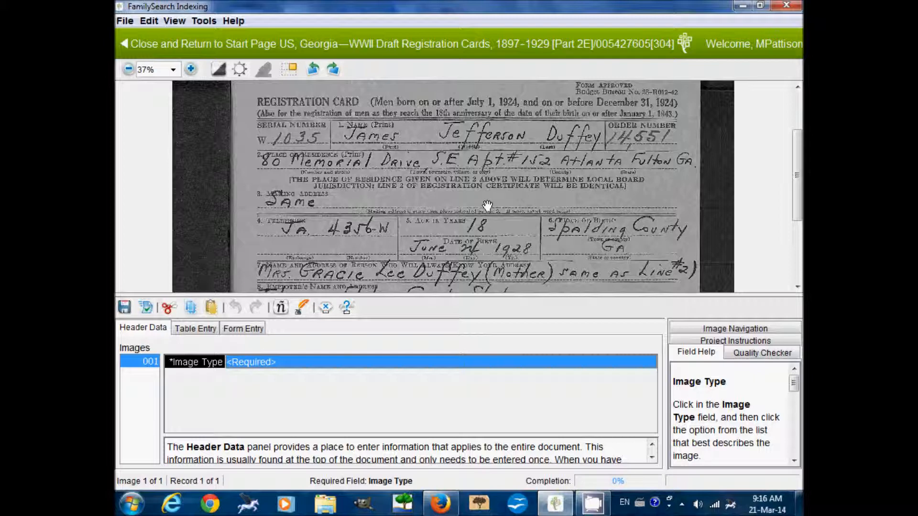
Set the required image type to Normal and bring up the record for table entry
left_click(388, 363)
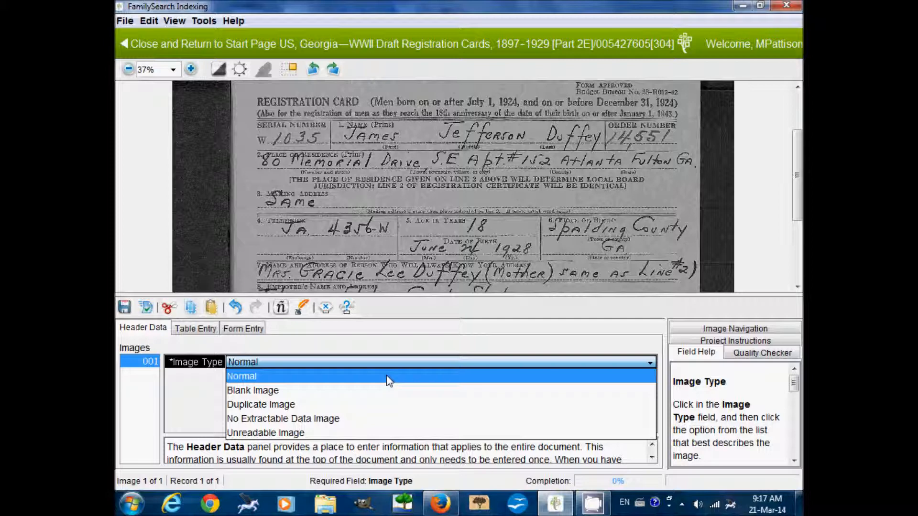
left_click(387, 379)
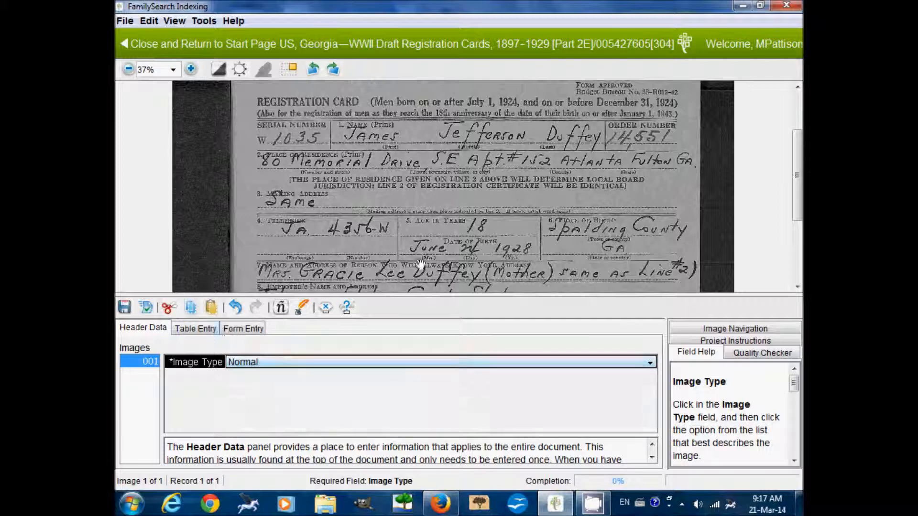
left_click(191, 328)
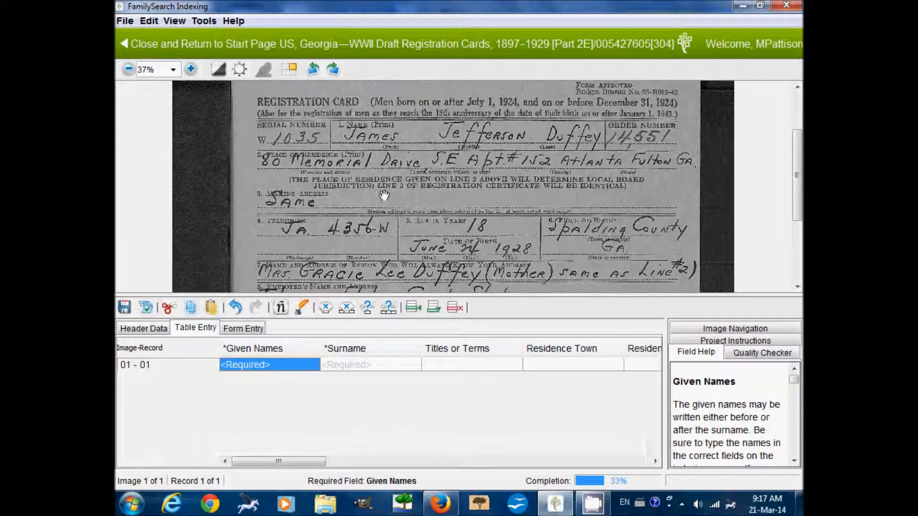
left_click(246, 329)
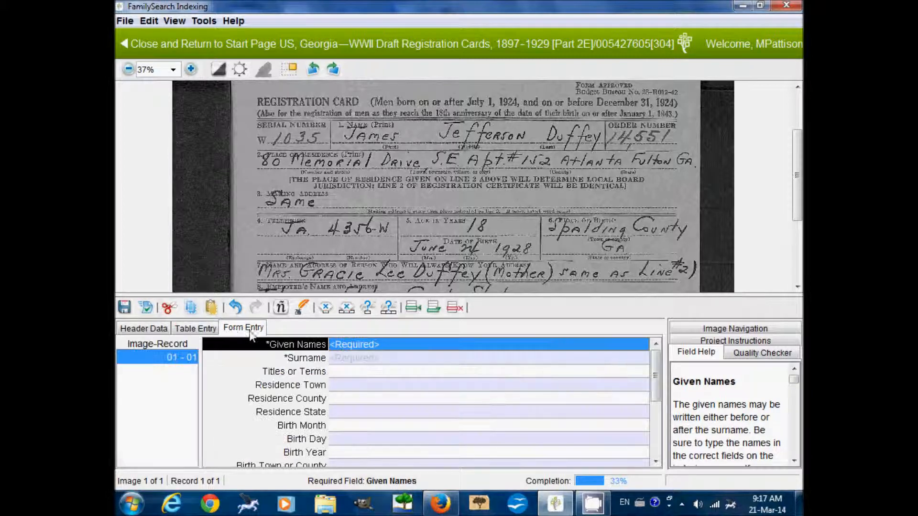
left_click(177, 329)
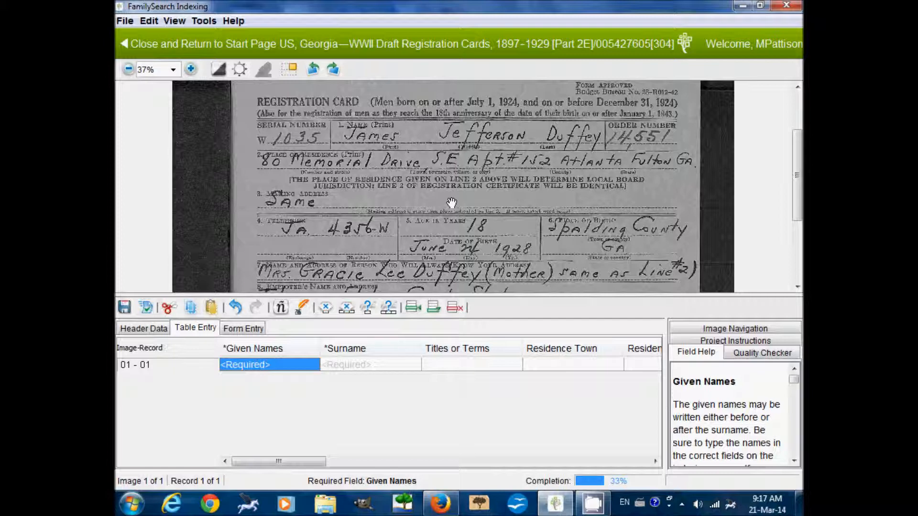
Turn on the image highlight and fit it over the name line of the registration card
left_click(175, 21)
left_click(200, 57)
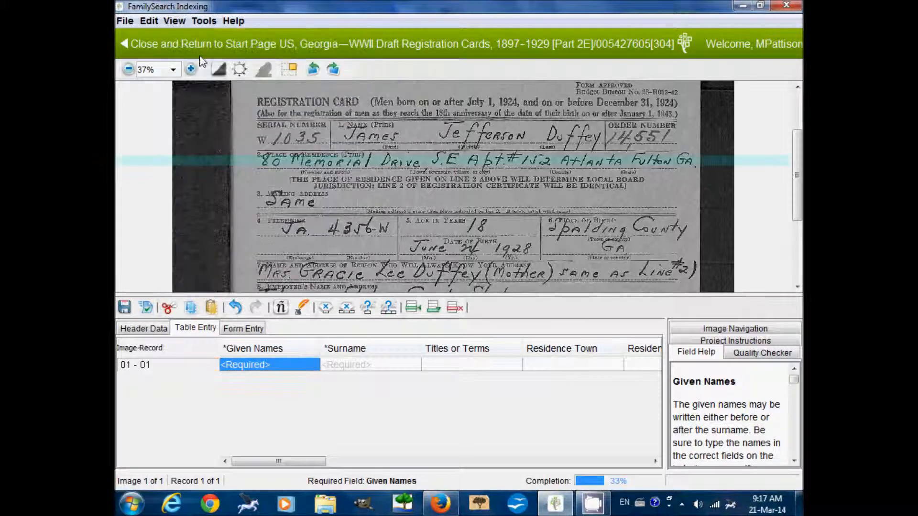
left_click_drag(405, 160, 406, 121)
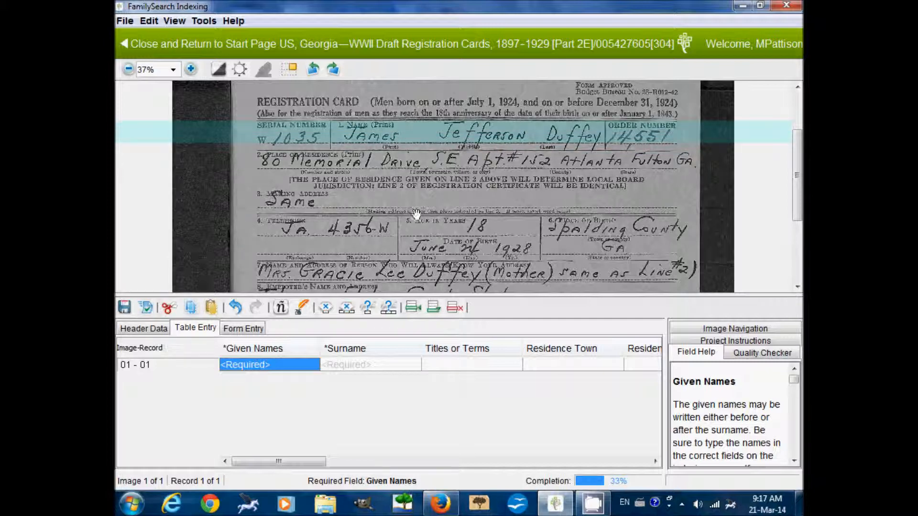
Enter the registrant's given names and surname from the card, checking them against the signature at its bottom
type("Ja")
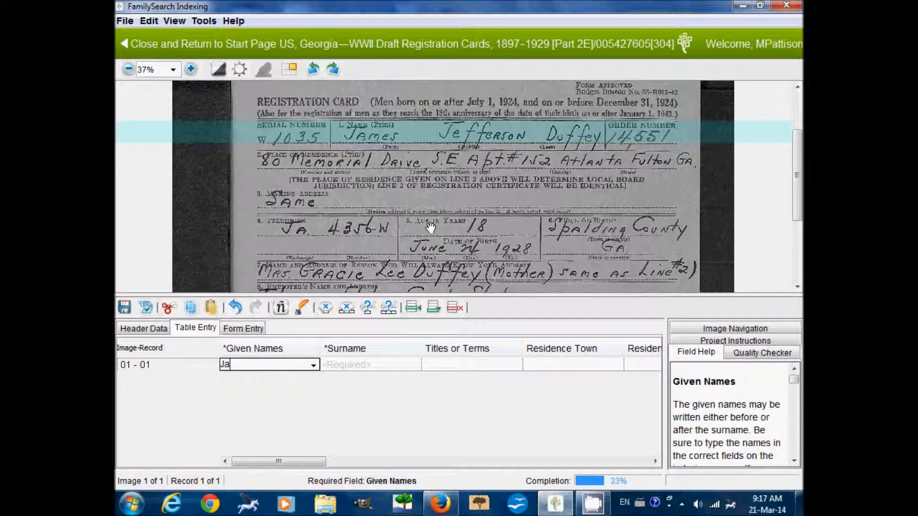
type("mes Jefferson")
key("Tab")
type("Duffey")
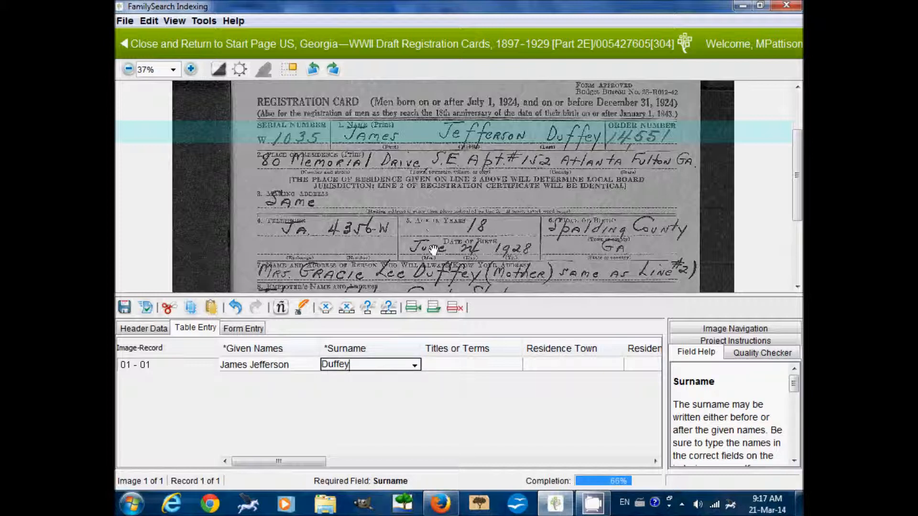
scroll(437, 248, "down", 5)
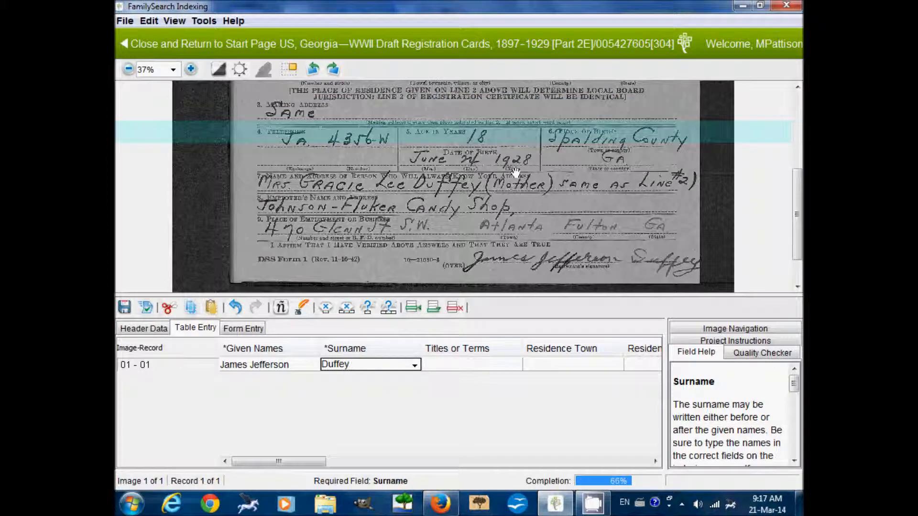
left_click_drag(515, 171, 519, 258)
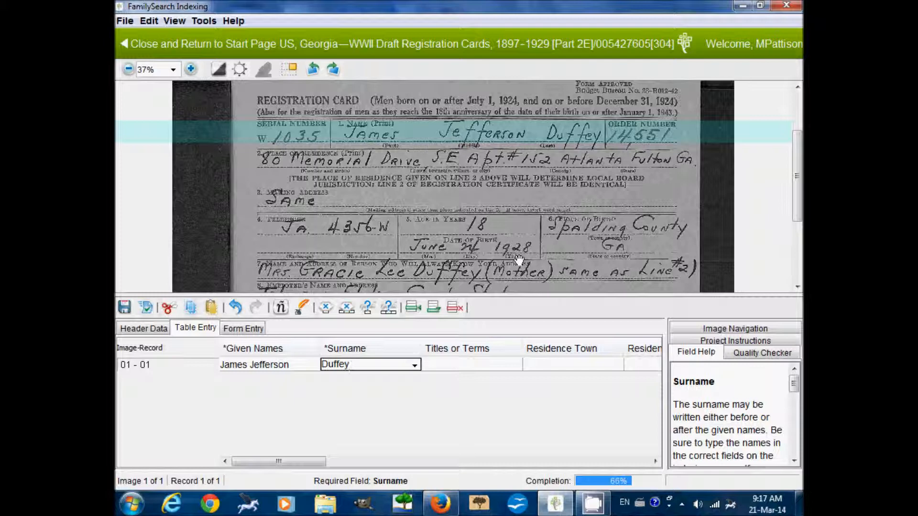
Leave the titles blank and enter the residence town Atlanta, county Fulton and state Georgia
key("Tab")
key("Tab")
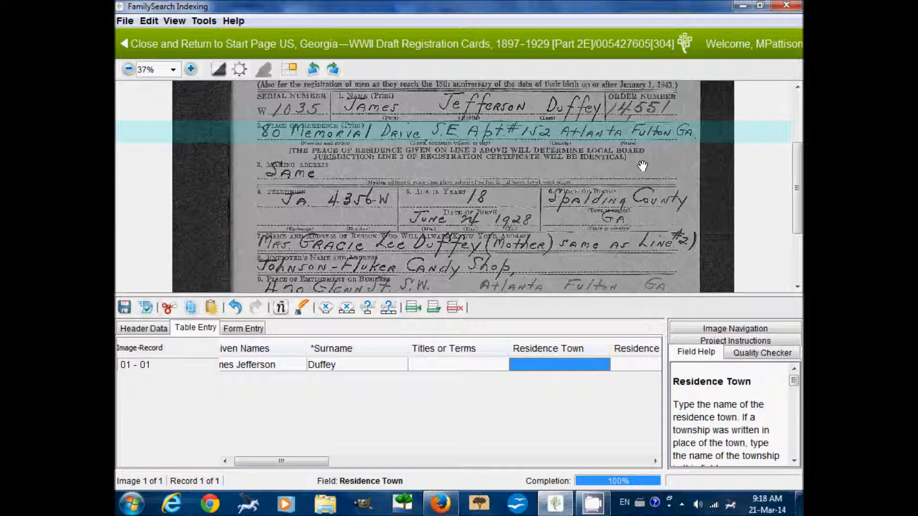
type("Atlanta")
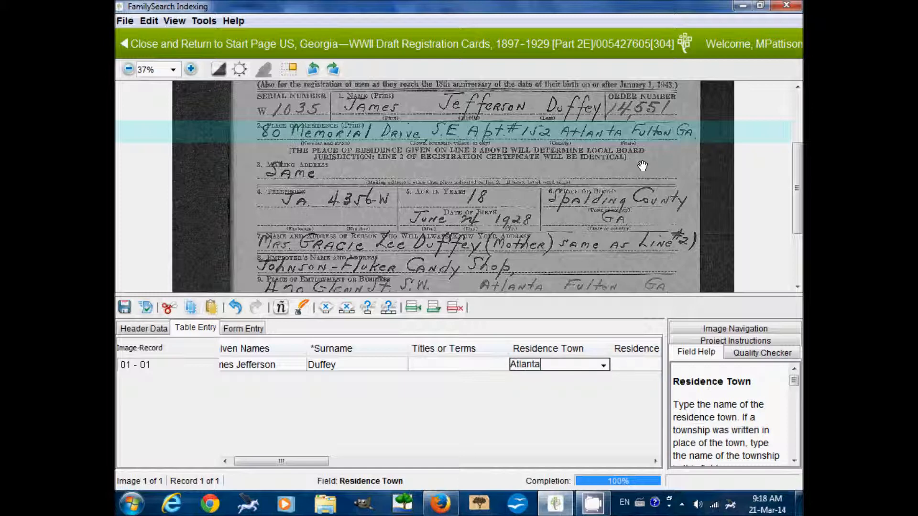
key("Tab")
type("Fulton")
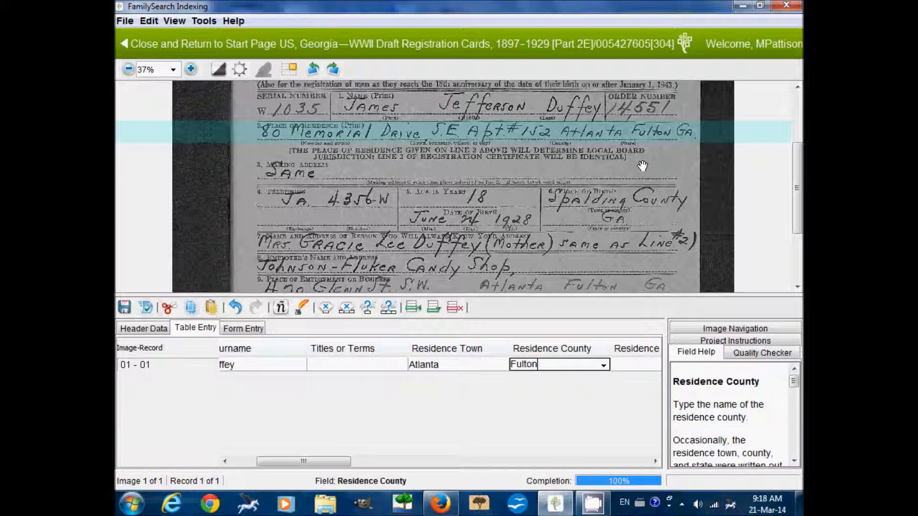
key("Tab")
type("Georgia")
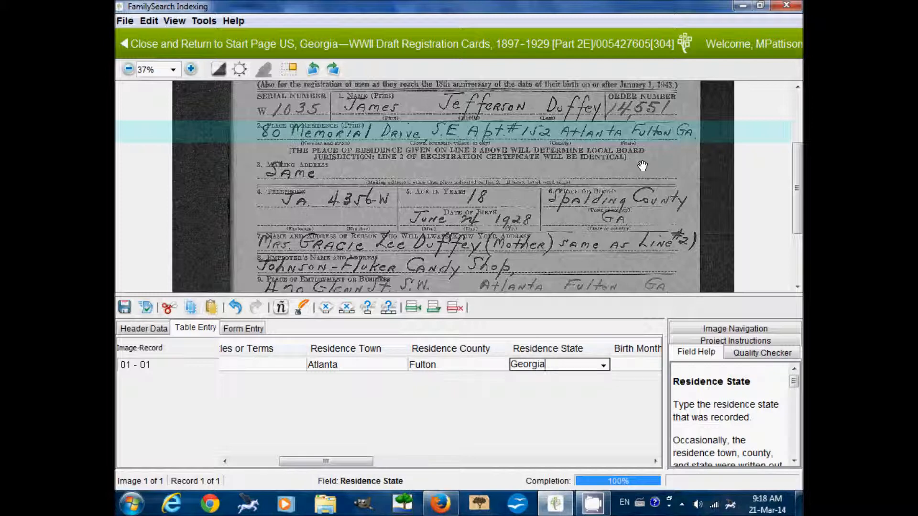
key("Tab")
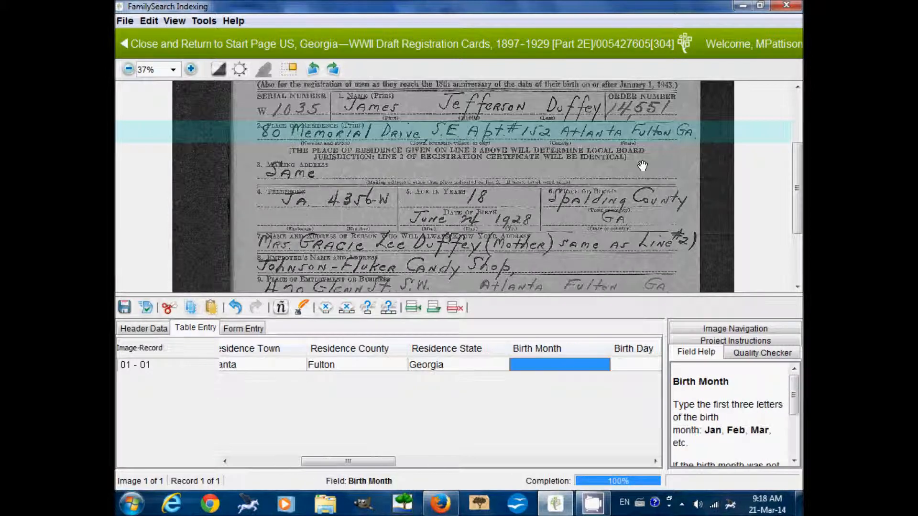
Read the field help for Residence State on how to record abbreviated state names
left_click(438, 369)
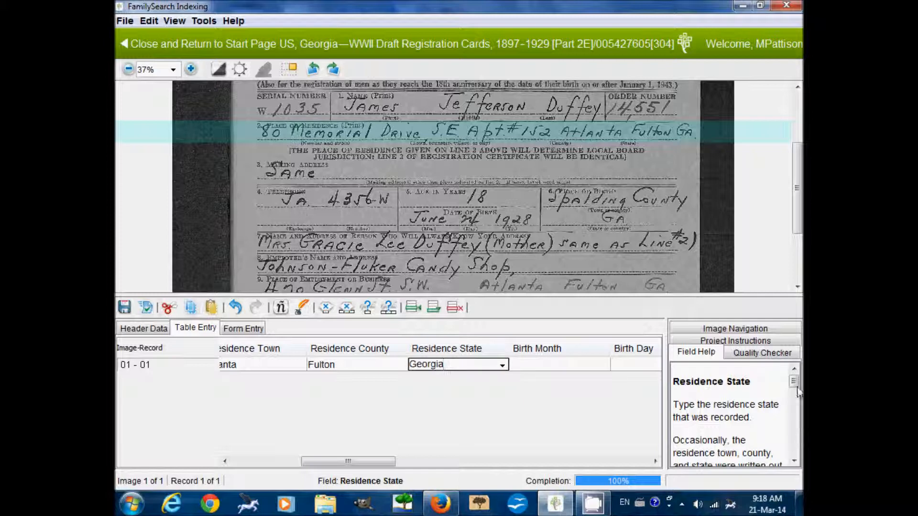
left_click_drag(795, 381, 796, 417)
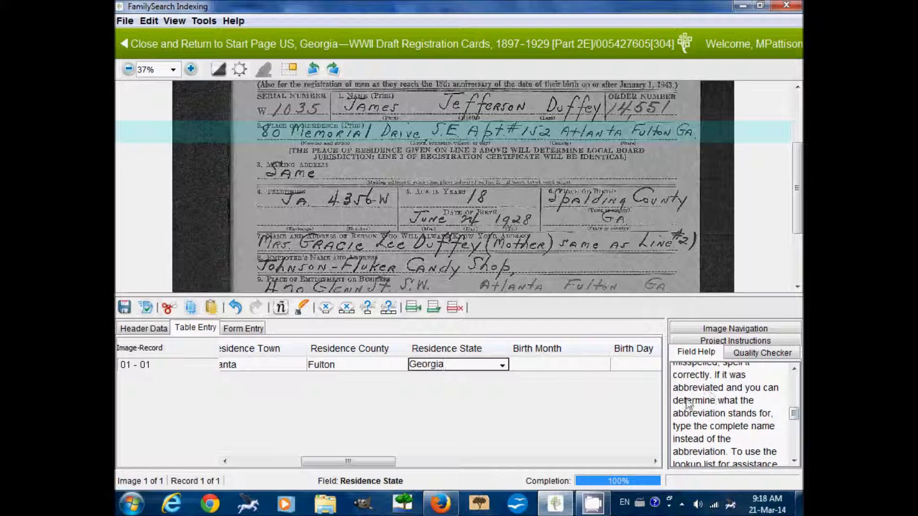
left_click_drag(673, 426, 729, 444)
Enter the registrant's birth month as a three-letter abbreviation, plus the birth day and four-digit year from the card
left_click(563, 367)
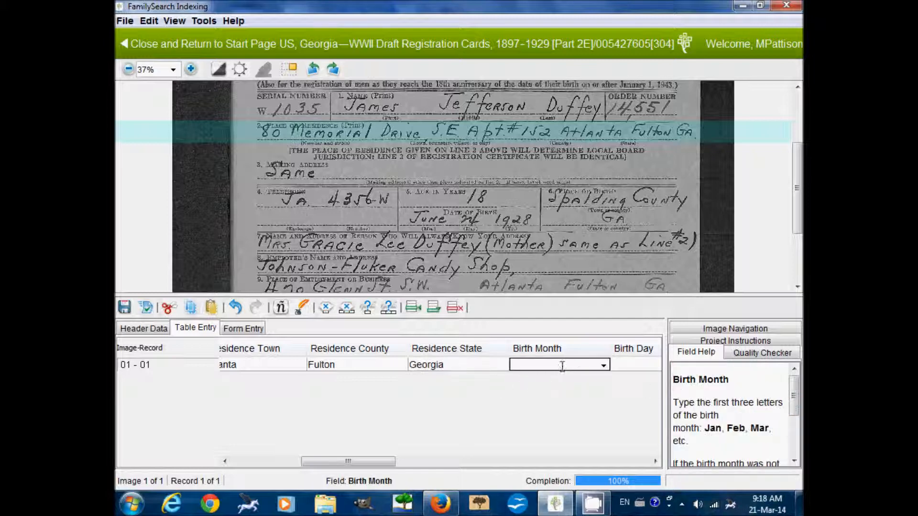
scroll(511, 230, "down", 1)
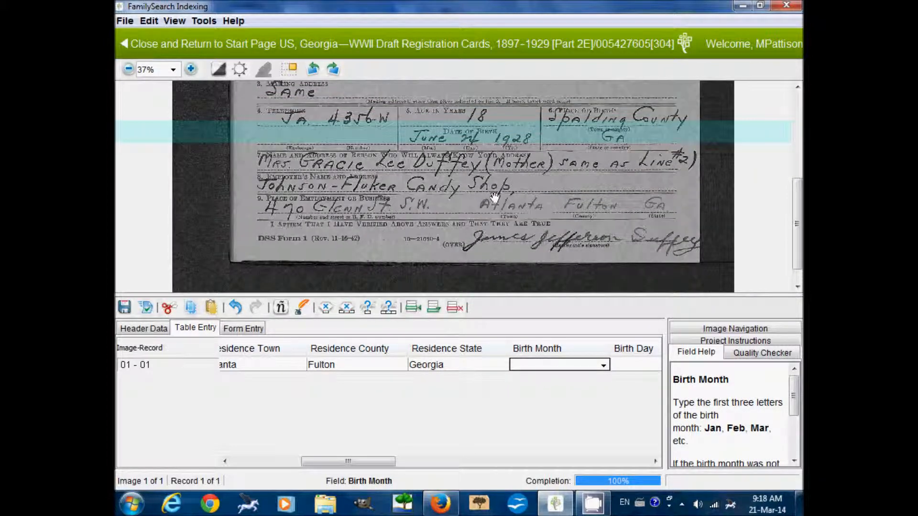
type("Jun")
key("Tab")
type("24")
key("Tab")
type("1928")
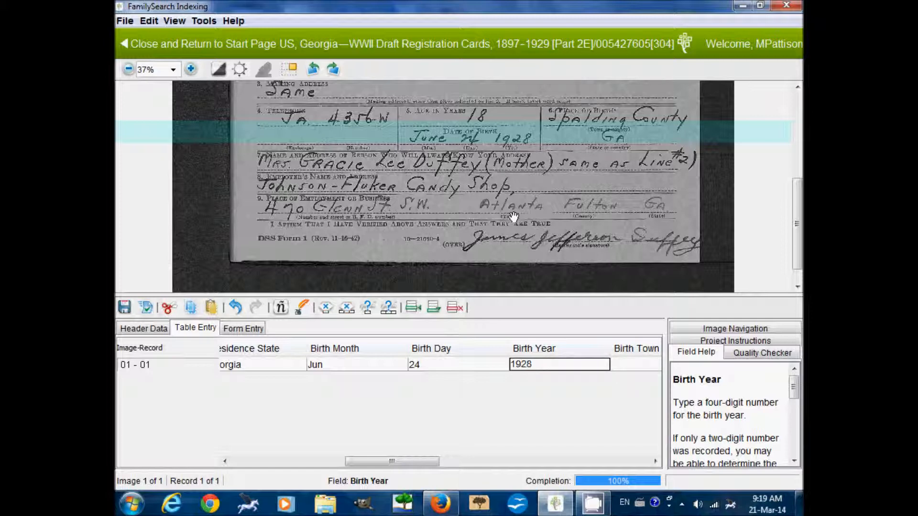
key("Tab")
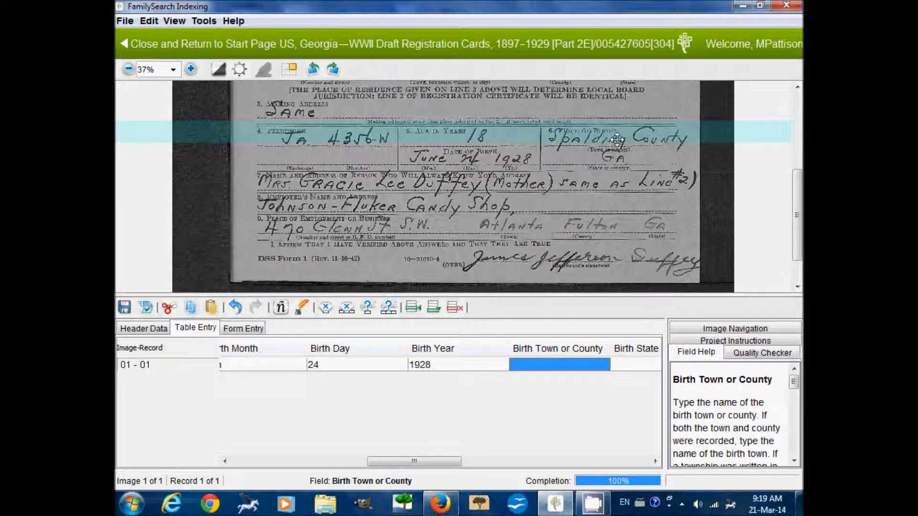
Enter Spalding as the birth town or county and Georgia as the birth state, leaving the country of citizenship blank
type("Spalding")
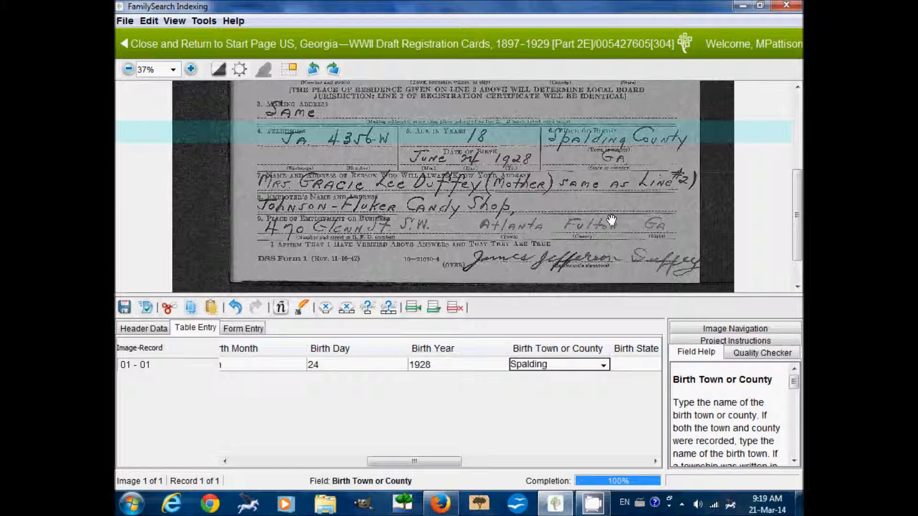
key("Tab")
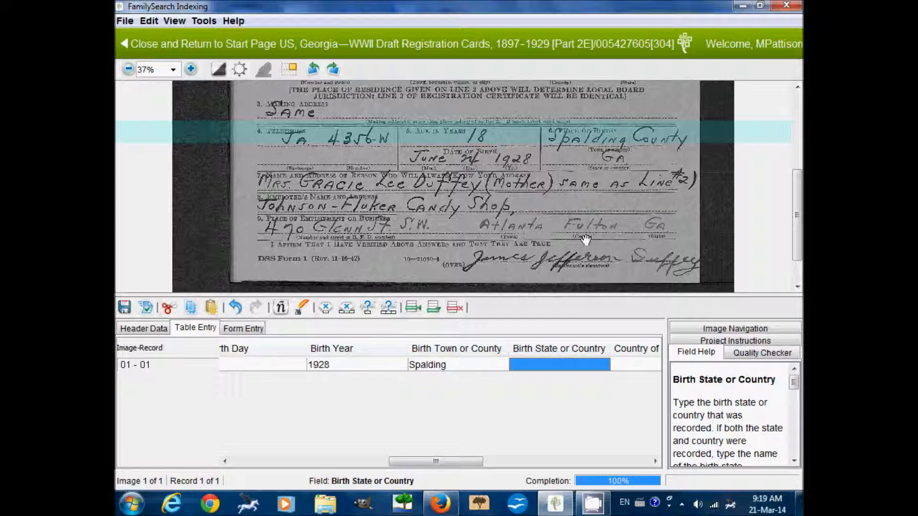
type("G")
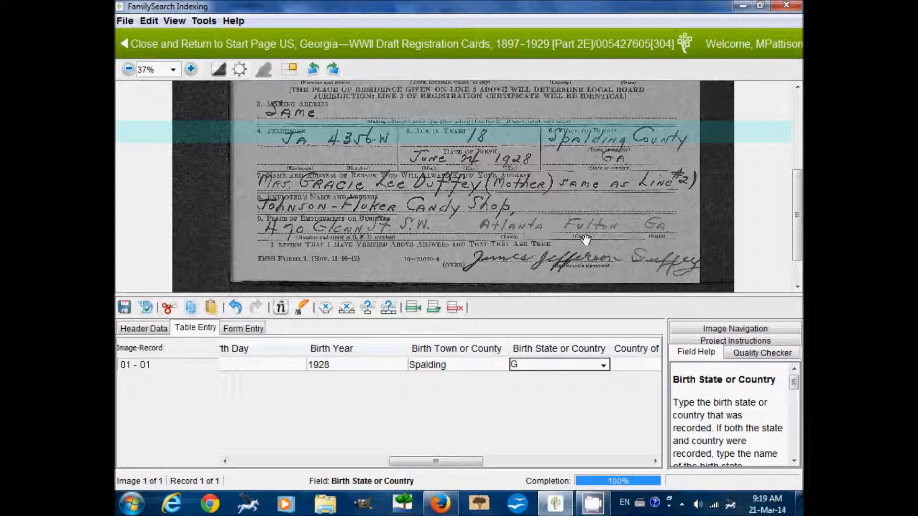
type("eorgia")
key("Tab")
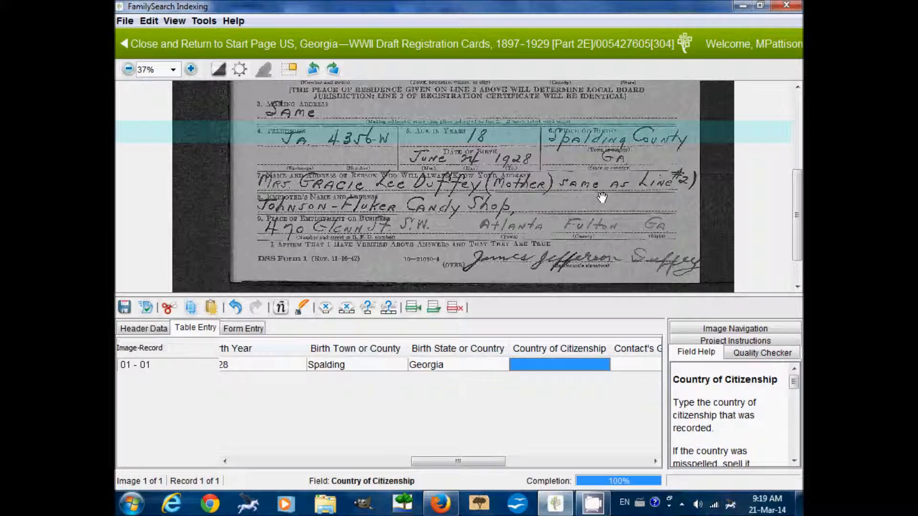
scroll(601, 198, "up", 5)
left_click_drag(593, 268, 592, 229)
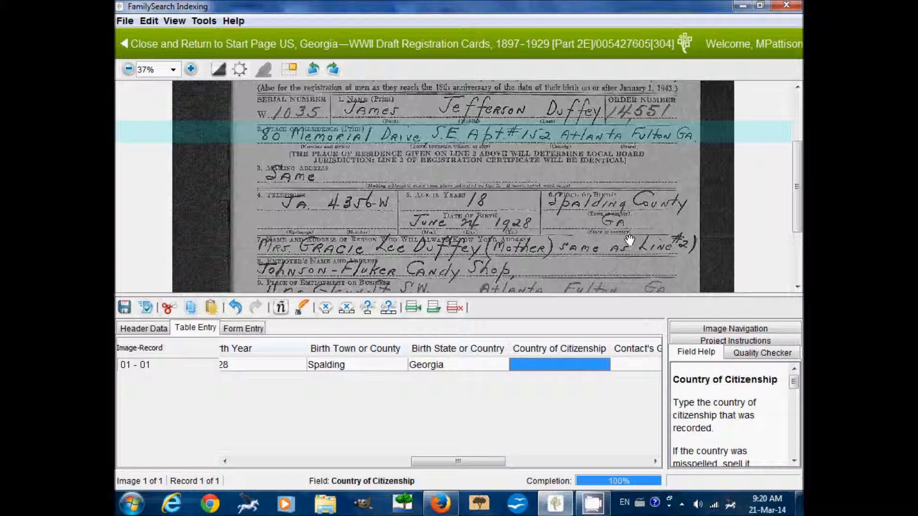
key("Tab")
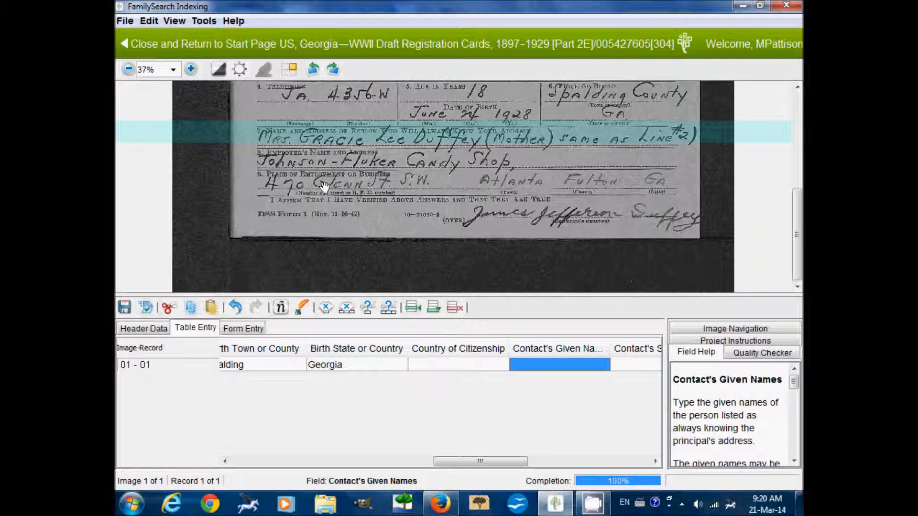
Enter the contact's given names and surname from the card, with the title Mrs and the relationship Mother
type("Gracie")
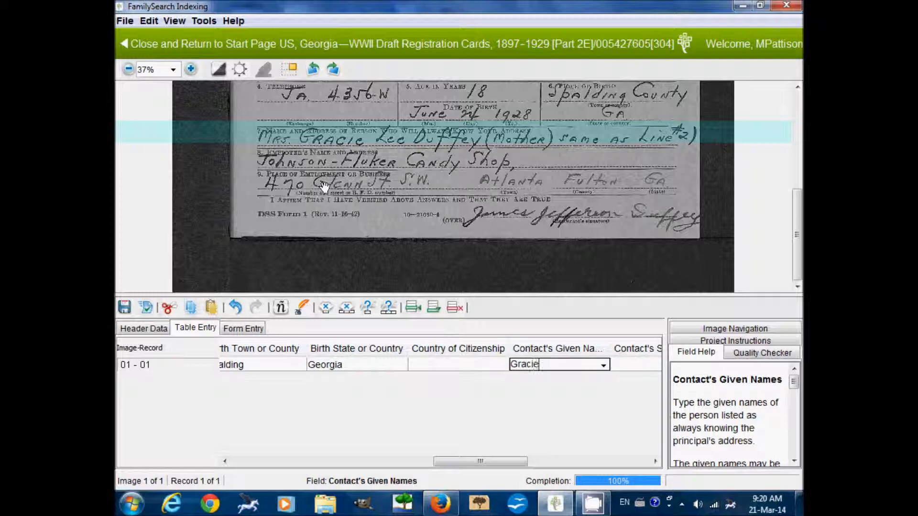
type(" Lee")
key("Tab")
type("D")
key("Tab")
type("Mrs")
key("Tab")
type("Mother")
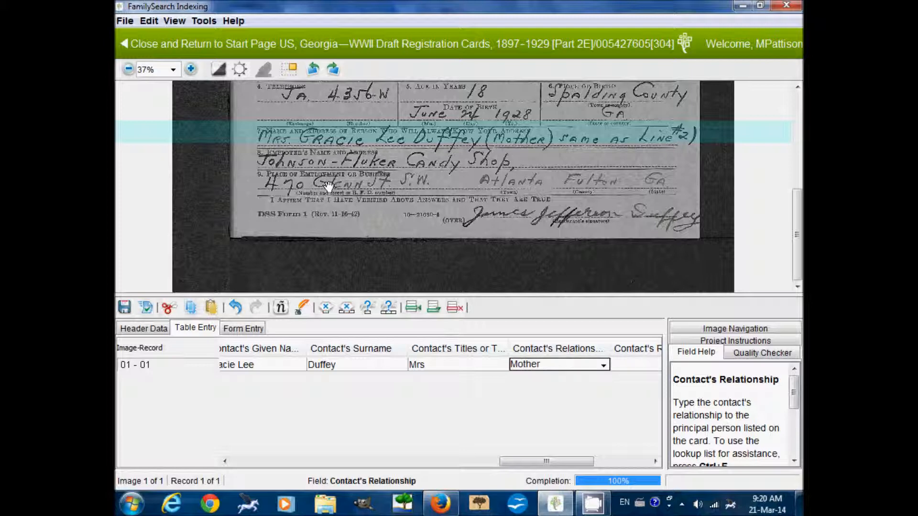
key("Tab")
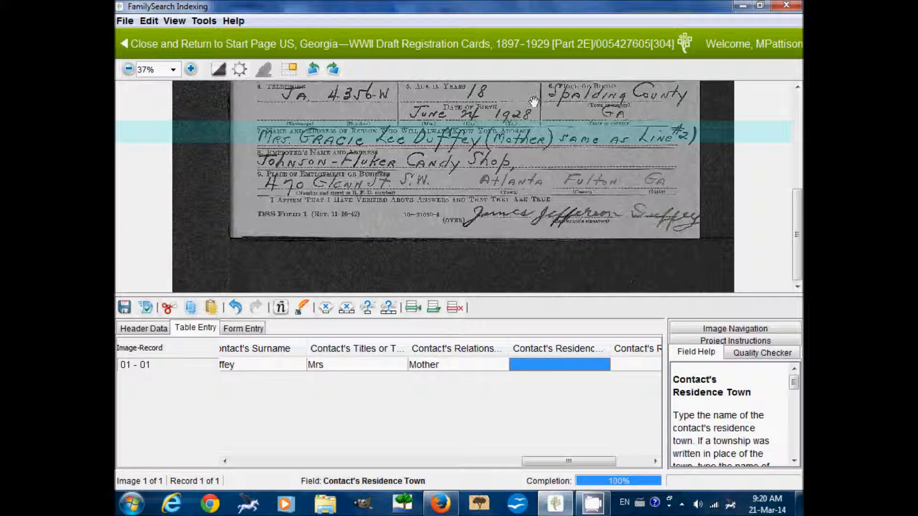
Enter the contact's residence from line 2 of the card: town Atlanta, county Fulton, state Georgia
scroll(549, 158, "up", 5)
left_click_drag(528, 212, 528, 210)
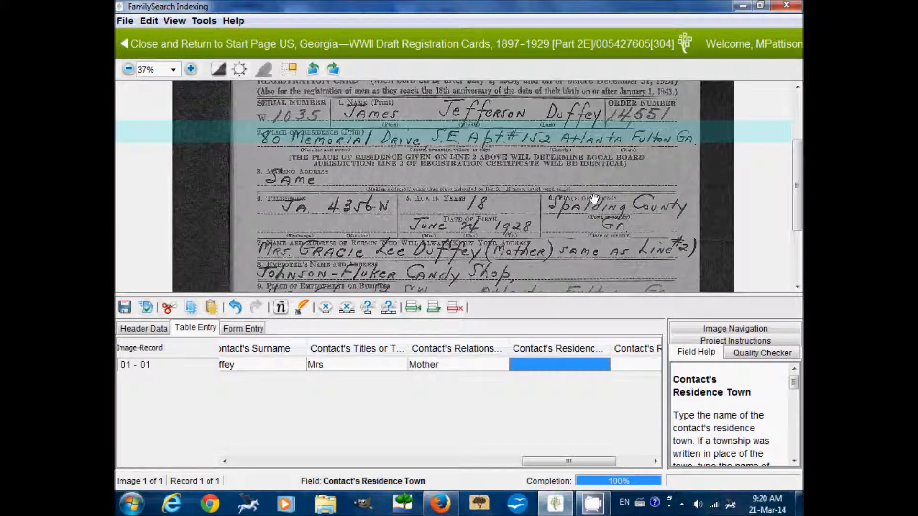
type("Atlanta")
key("Tab")
type("Fulton")
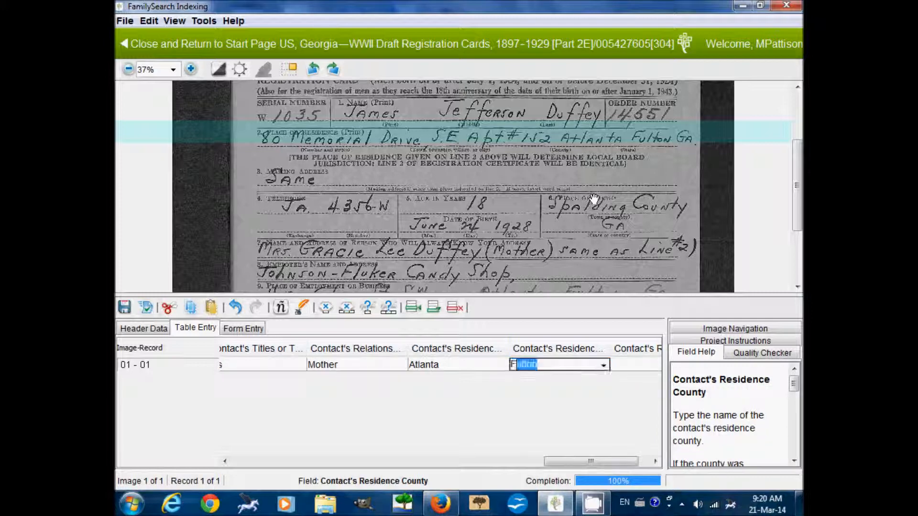
key("Tab")
type("G")
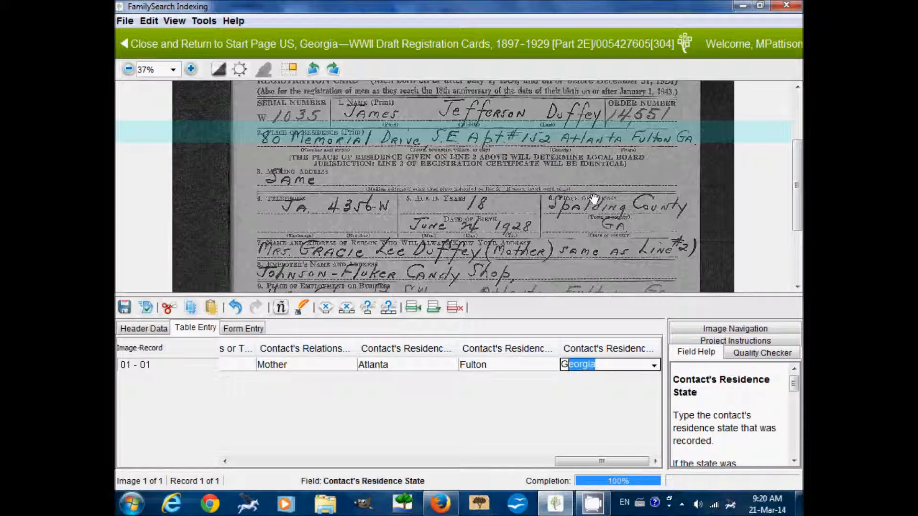
key("Tab")
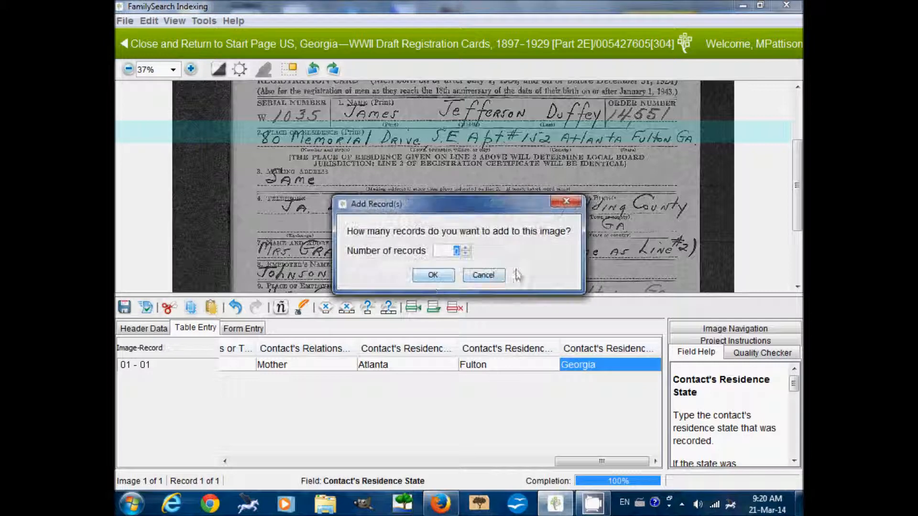
Add 0 further records to the image and submit the completed batch
left_click(432, 276)
left_click(458, 265)
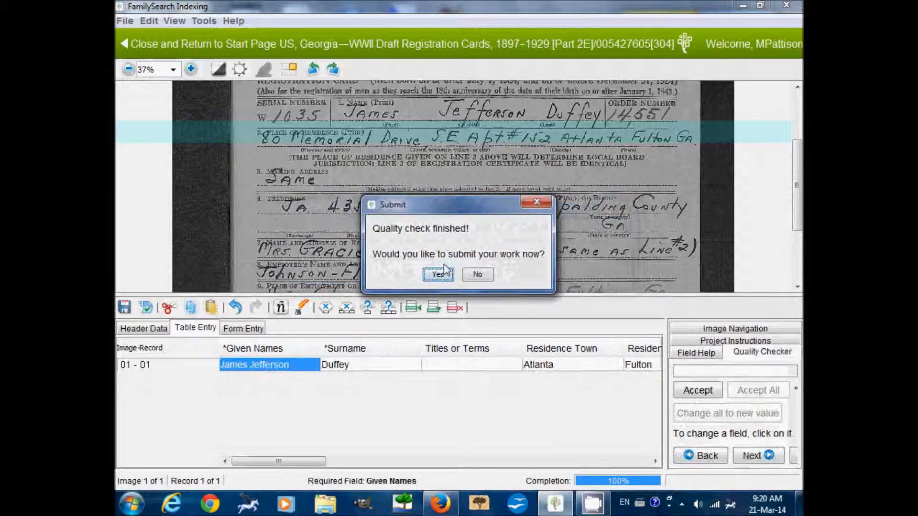
left_click(438, 274)
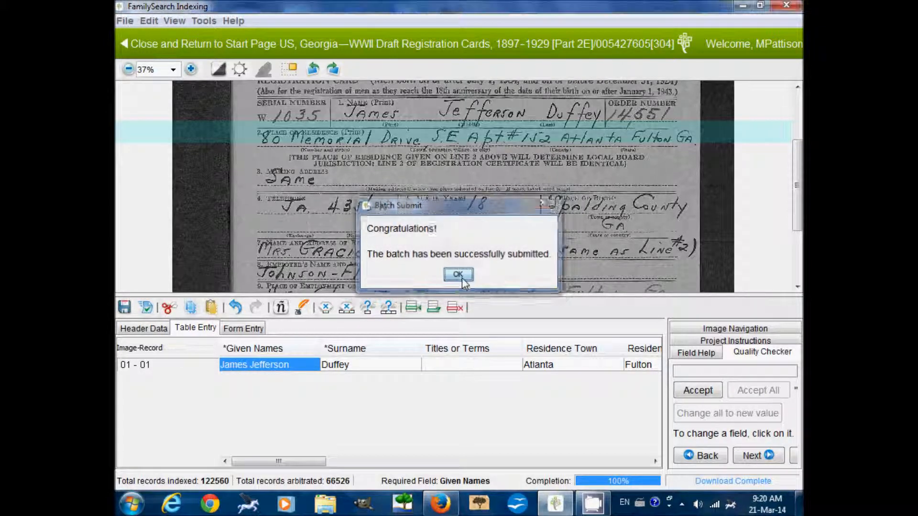
left_click(461, 274)
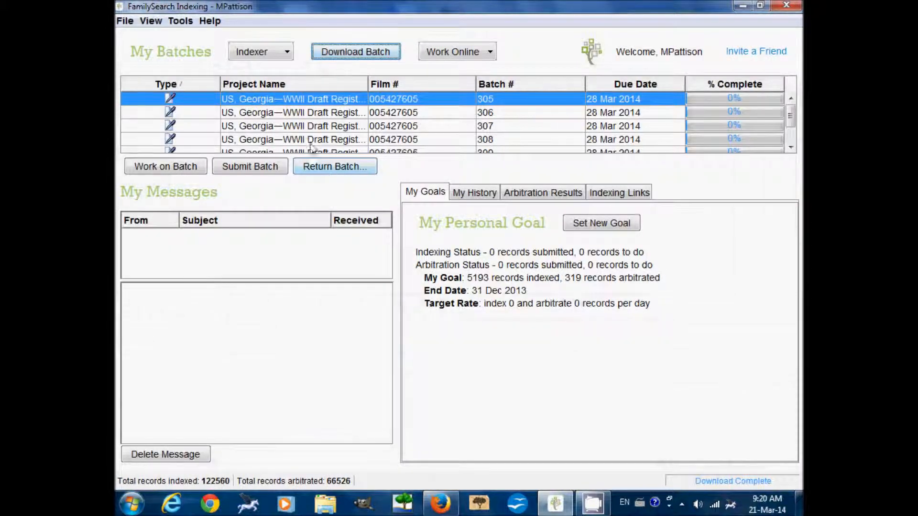
Open Georgia WWII draft registration batch 307 for indexing and look over its card
left_click(305, 127)
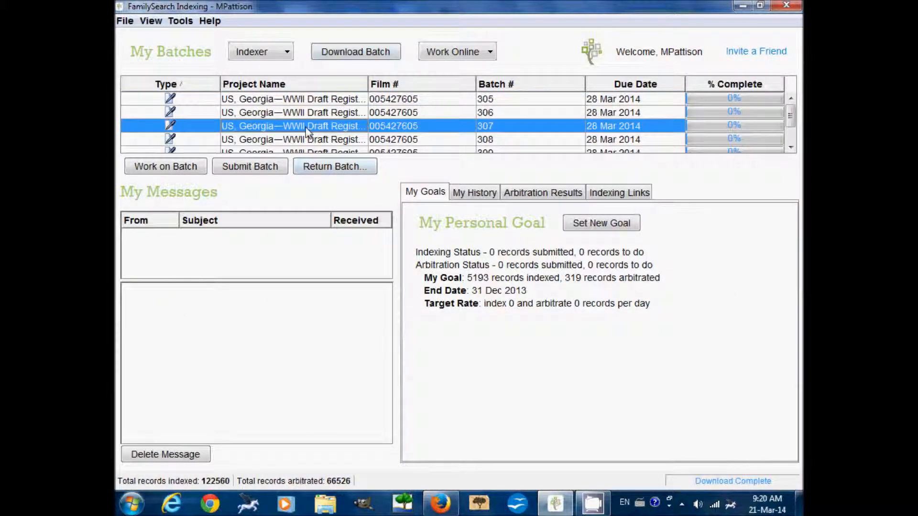
left_click(162, 168)
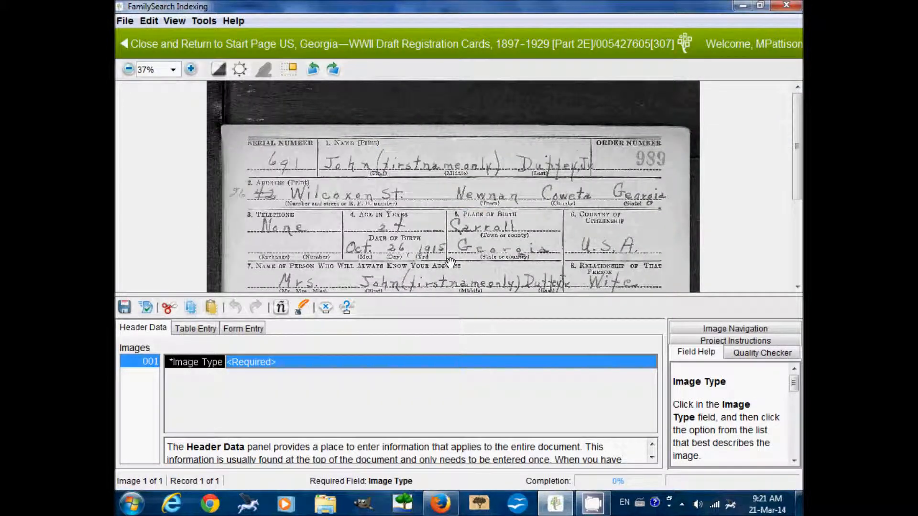
scroll(446, 196, "down", 3)
scroll(454, 205, "up", 4)
scroll(462, 212, "up", 1)
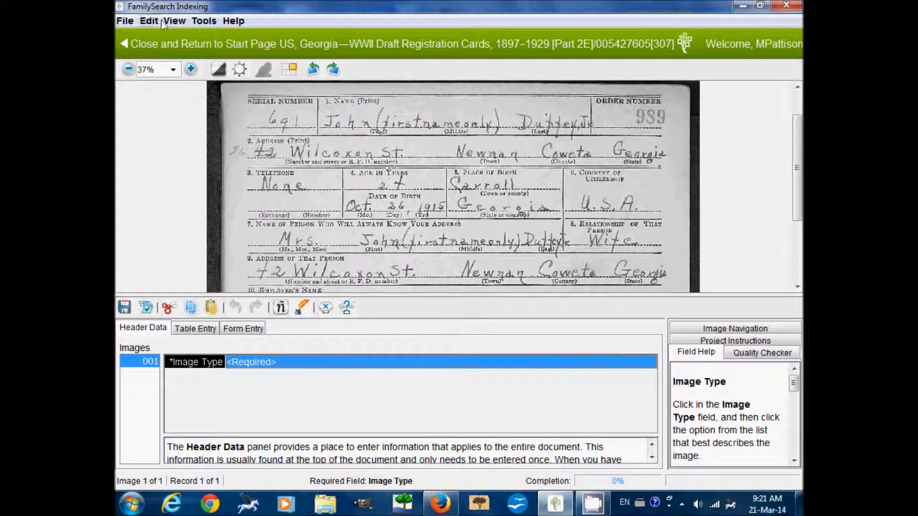
Show the highlight band on the card image and align it with the registrant's name line
left_click(174, 21)
left_click(205, 59)
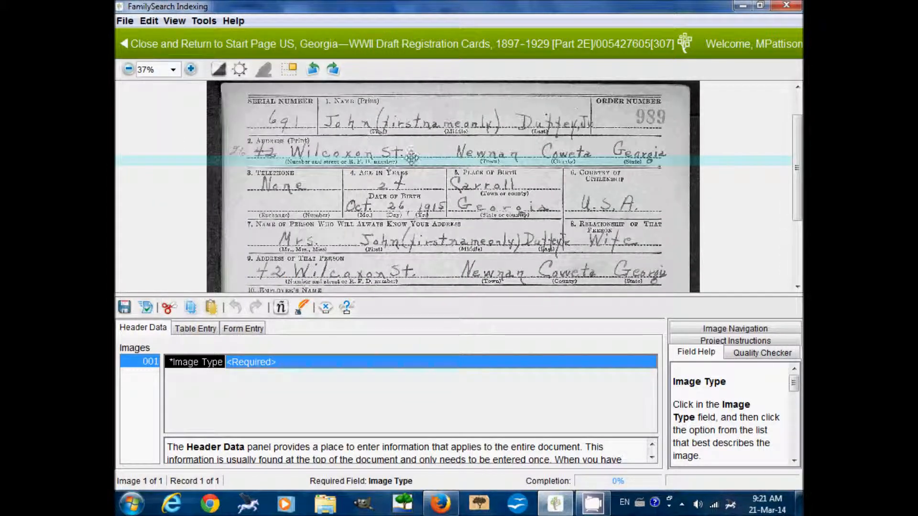
left_click_drag(411, 154, 412, 117)
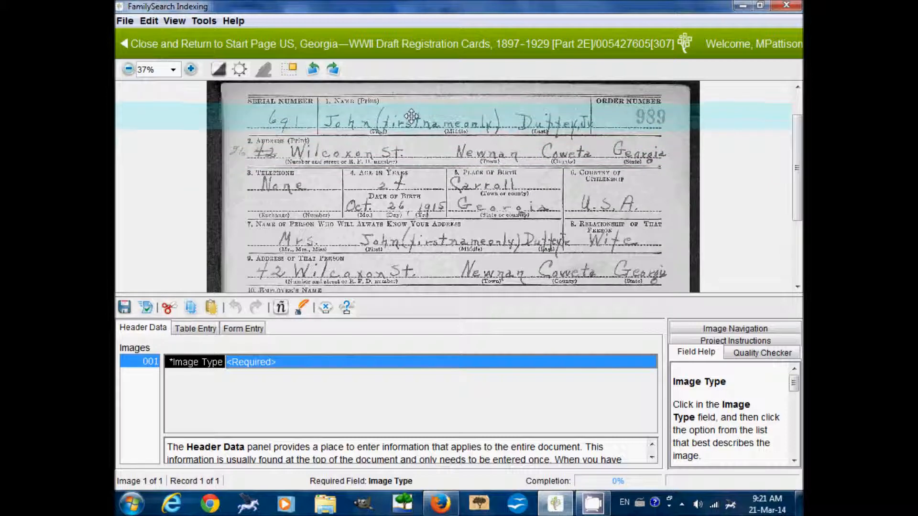
Set the image type to Normal and enter the registrant's given name and surname from the card, with the title Jr
left_click(267, 367)
left_click(268, 377)
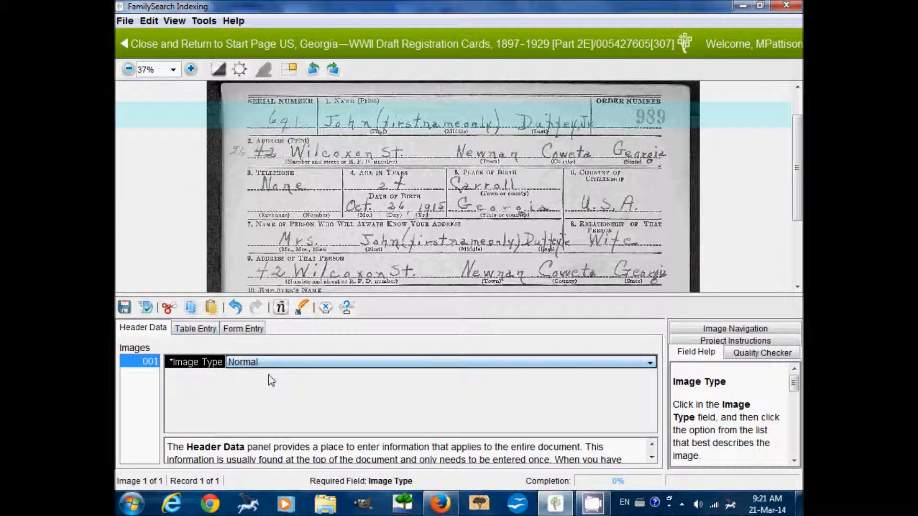
left_click(196, 329)
type("John")
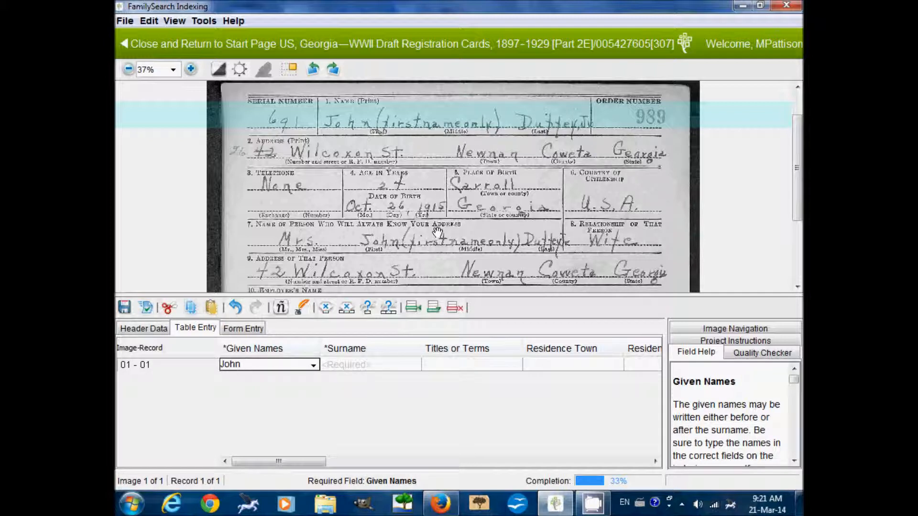
key("Tab")
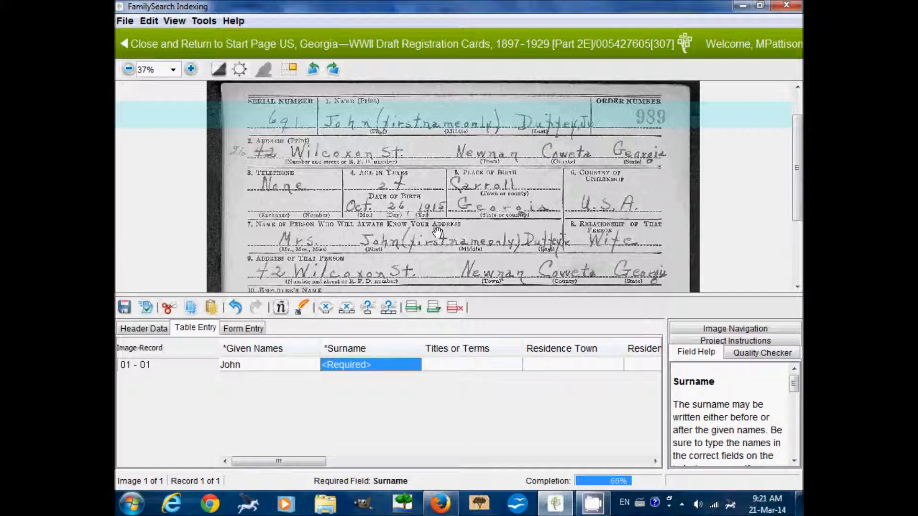
type("Duffey")
key("Tab")
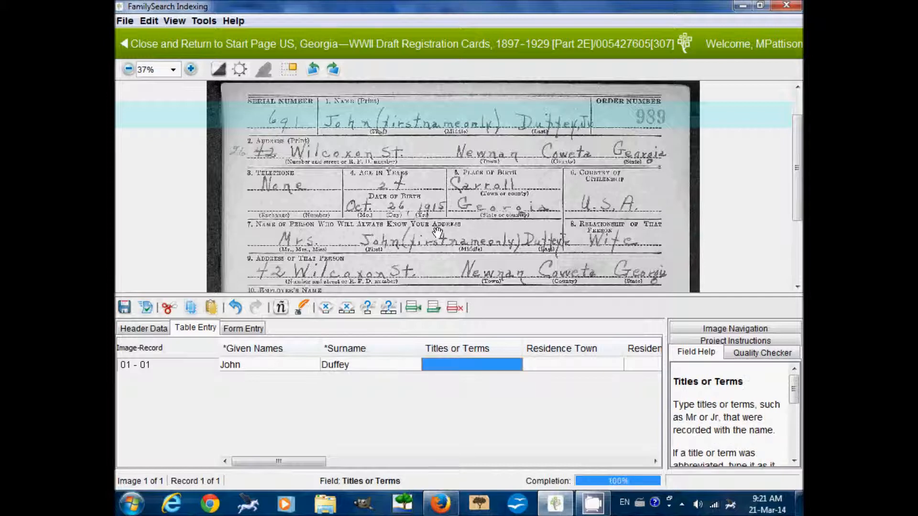
type("Jr")
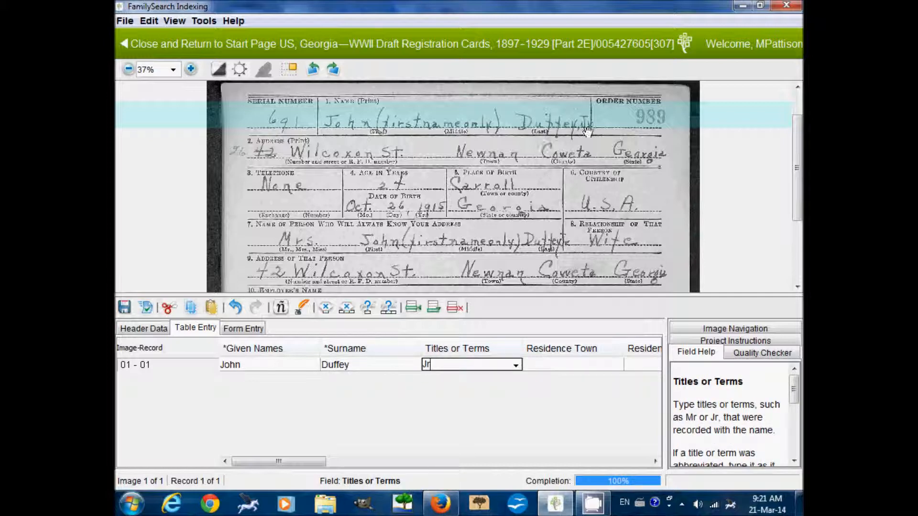
key("Tab")
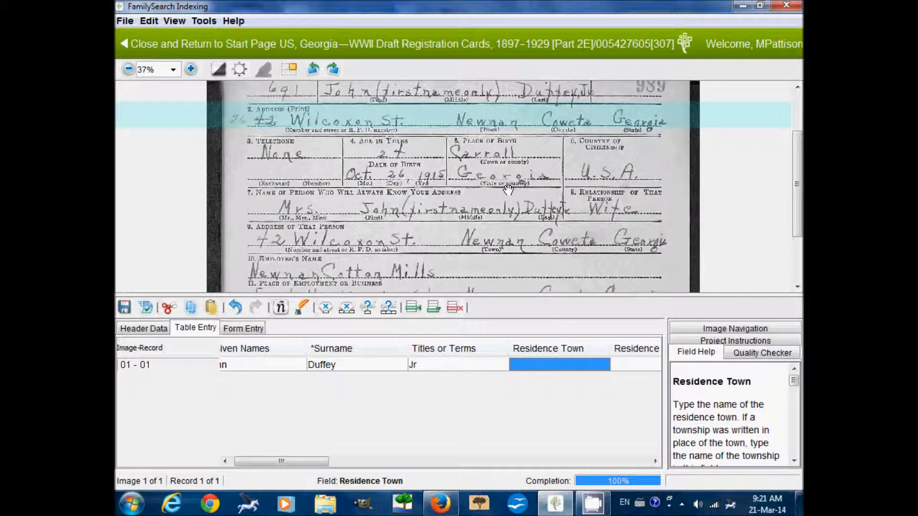
Enter the registrant's residence as town Newnan, county Coweta and state Georgia
type("Newnan")
key("Tab")
type("Coweta")
key("Tab")
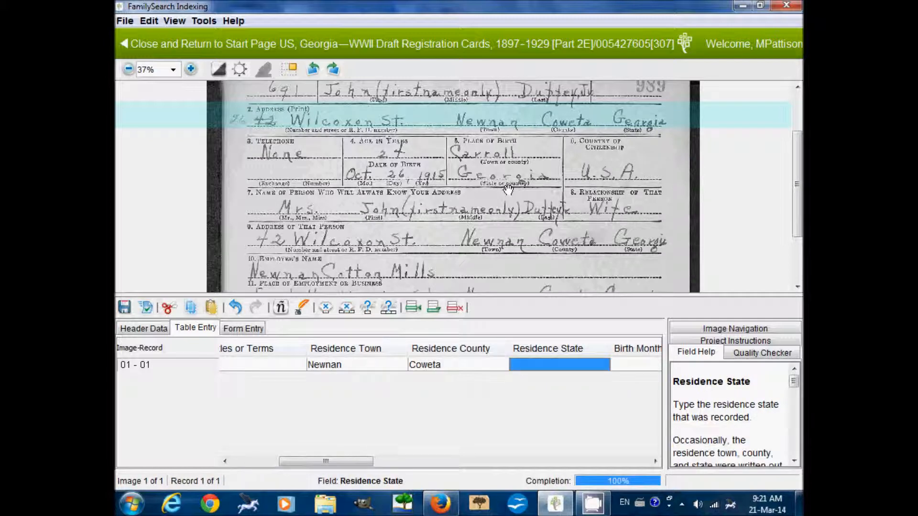
type("Georgia")
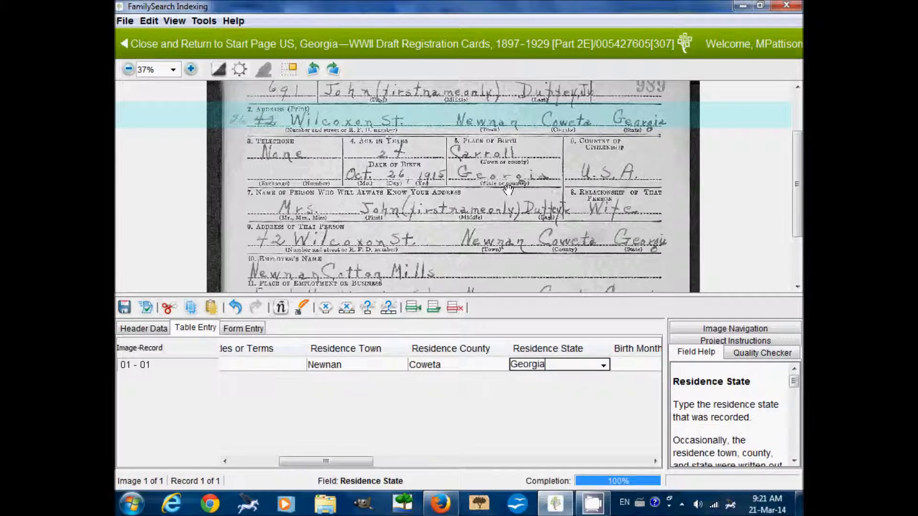
key("Tab")
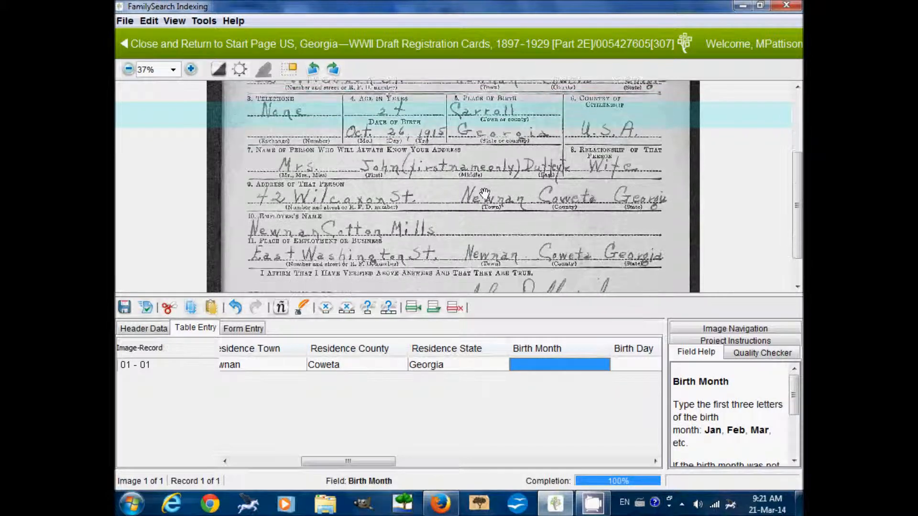
Enter the registrant's birth date from the card, using a three-letter month, the day and the four-digit year
type("Oct")
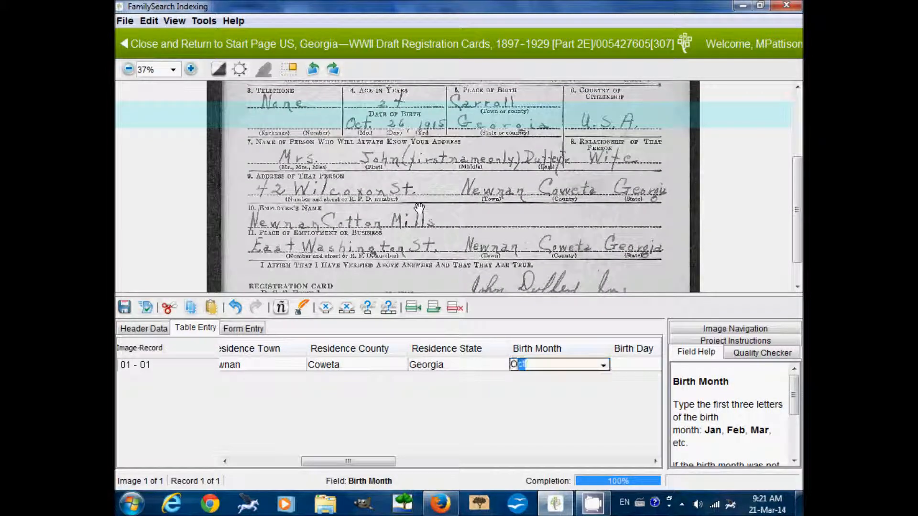
key("Tab")
type("26")
key("Tab")
type("1915")
key("Tab")
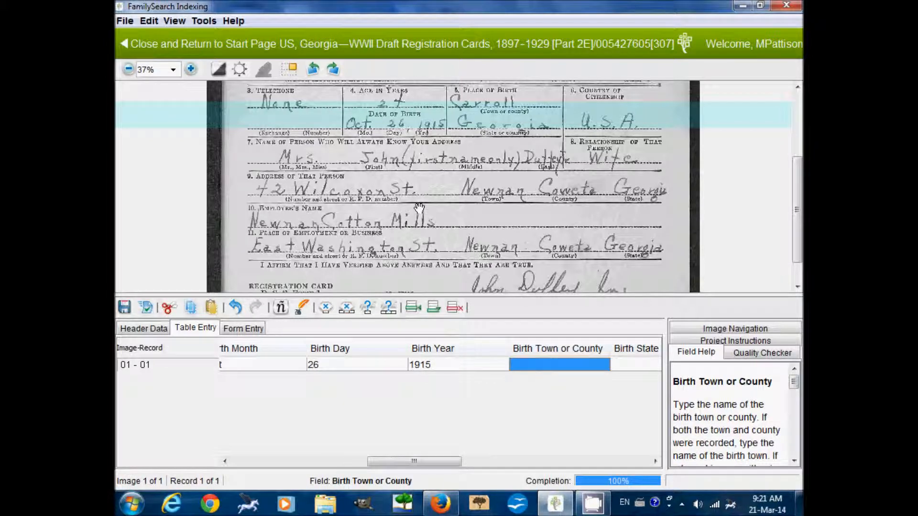
Enter Carroll as the birth town or county, Georgia as the birth state and United States as the country of citizenship
left_click_drag(413, 199, 413, 209)
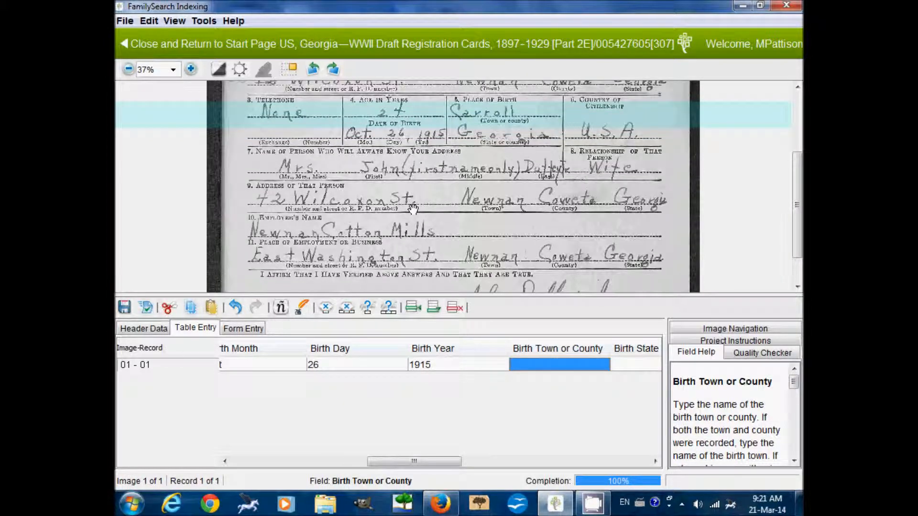
type("Carroll")
key("Tab")
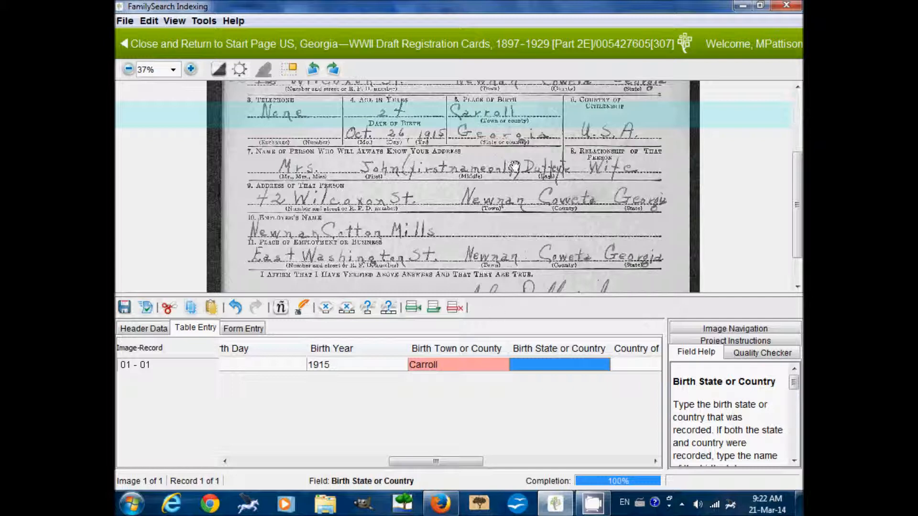
type("Georgia")
key("Tab")
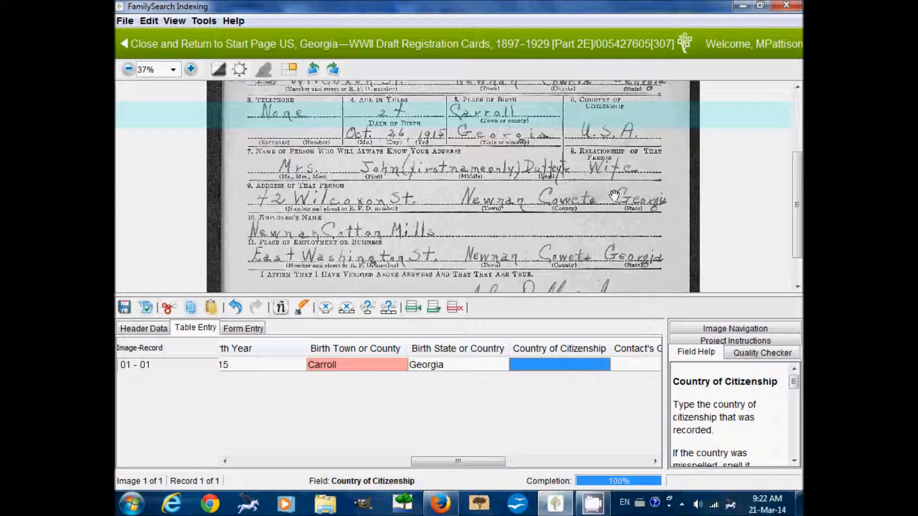
type("United")
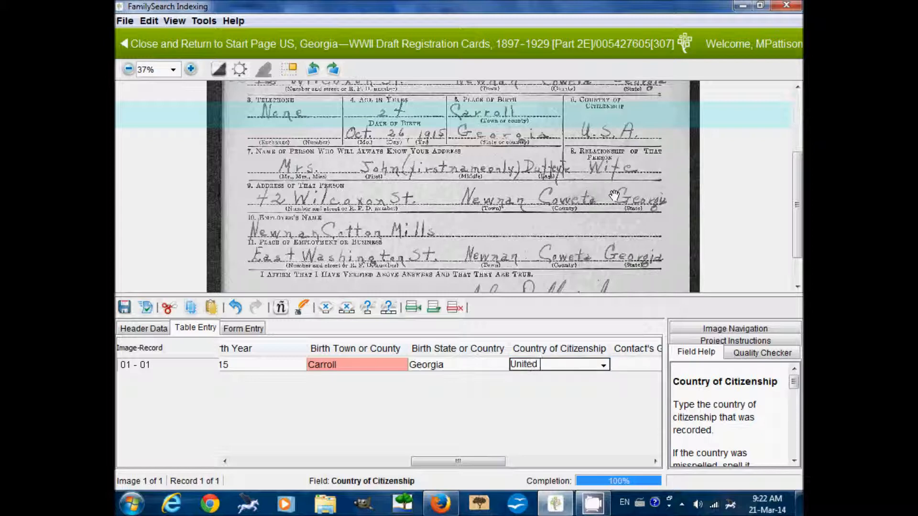
type(" States")
key("Tab")
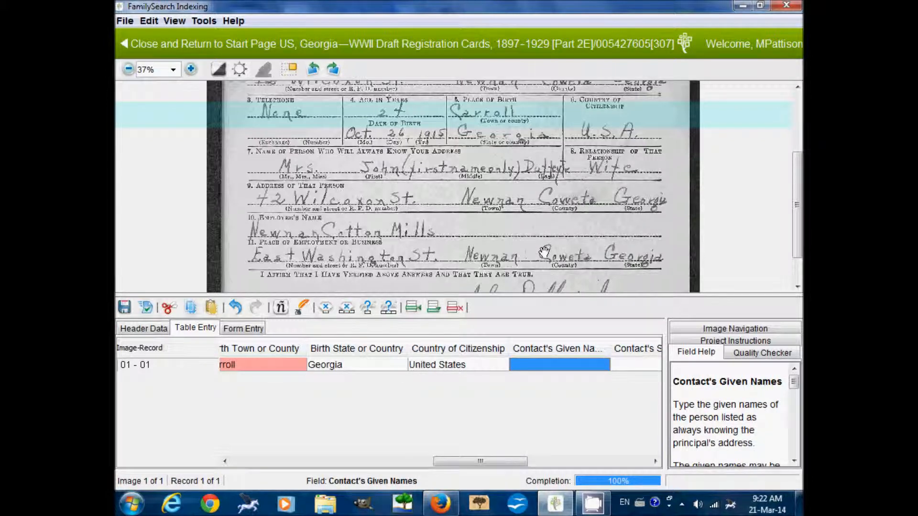
Enter the contact's given name and surname from the card, with the titles Mrs Jr and the relationship Wife
left_click_drag(544, 252, 542, 207)
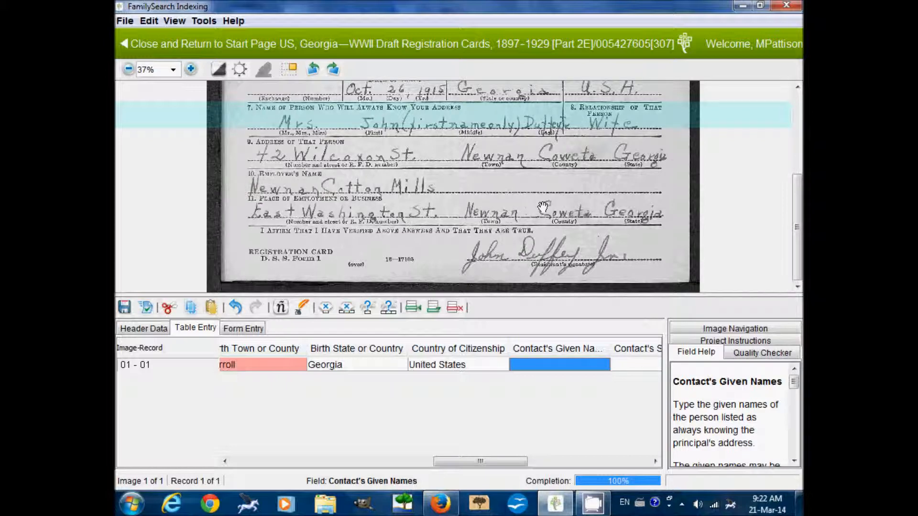
type("John")
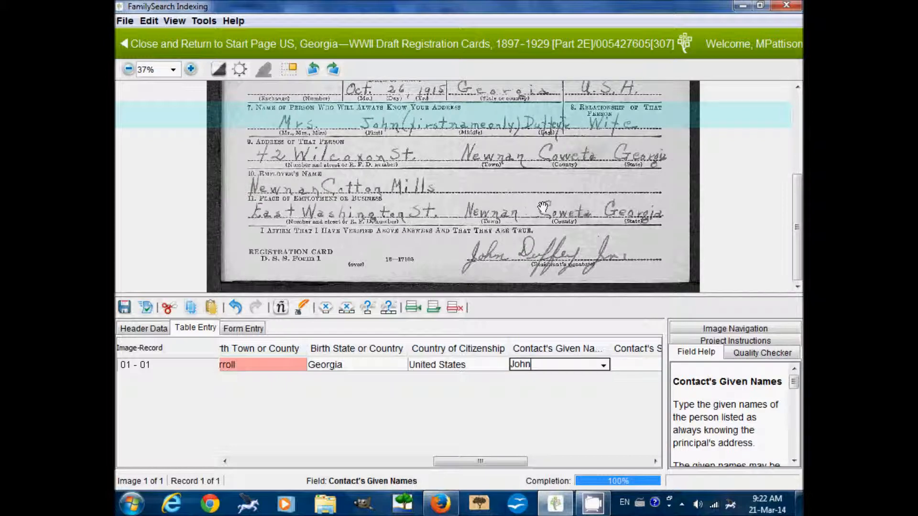
key("Tab")
type("Duffey")
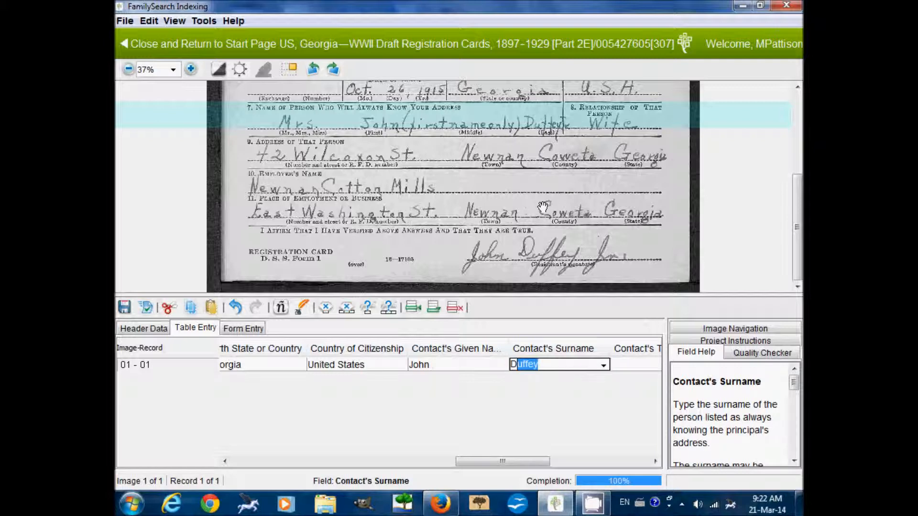
key("Tab")
type("Mrs")
key("Tab")
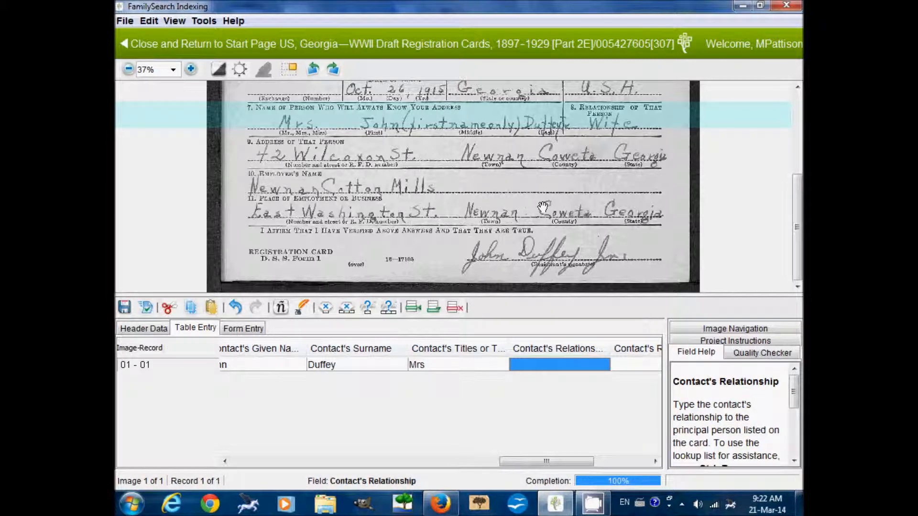
key("shift+Tab")
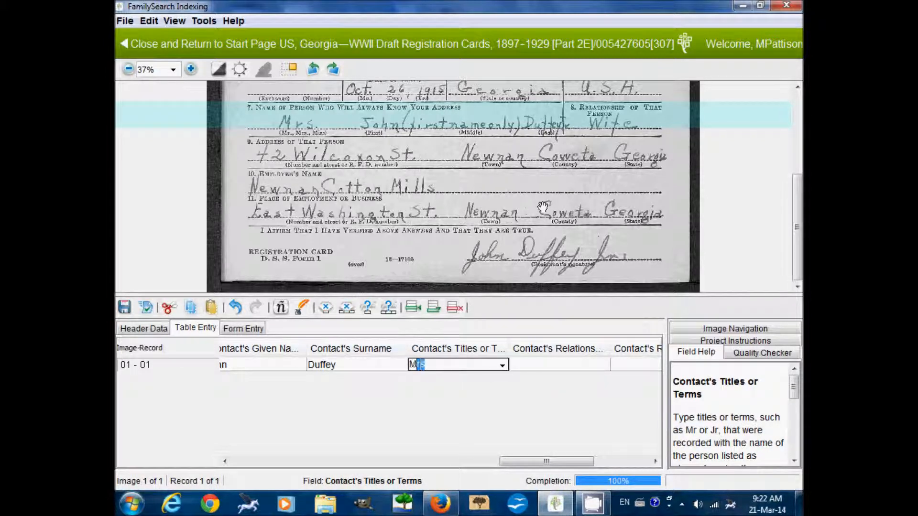
type("Jr")
key("Tab")
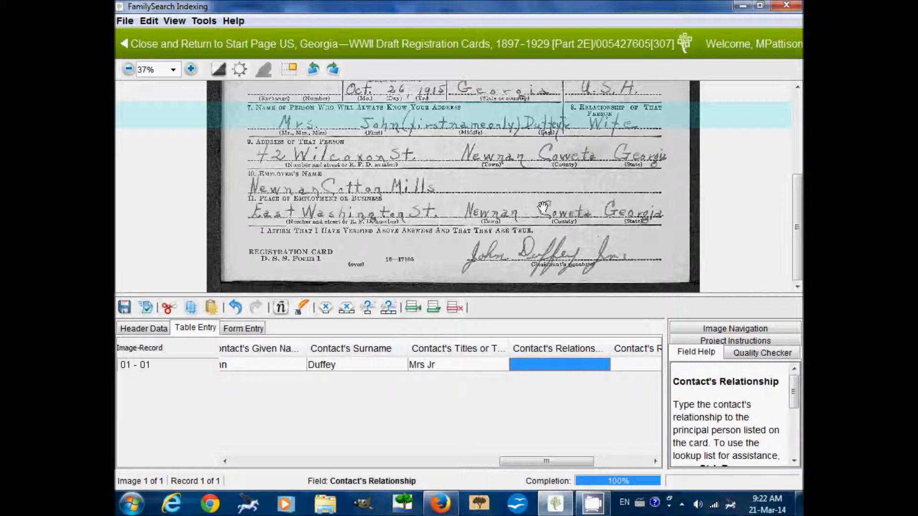
type("Wife")
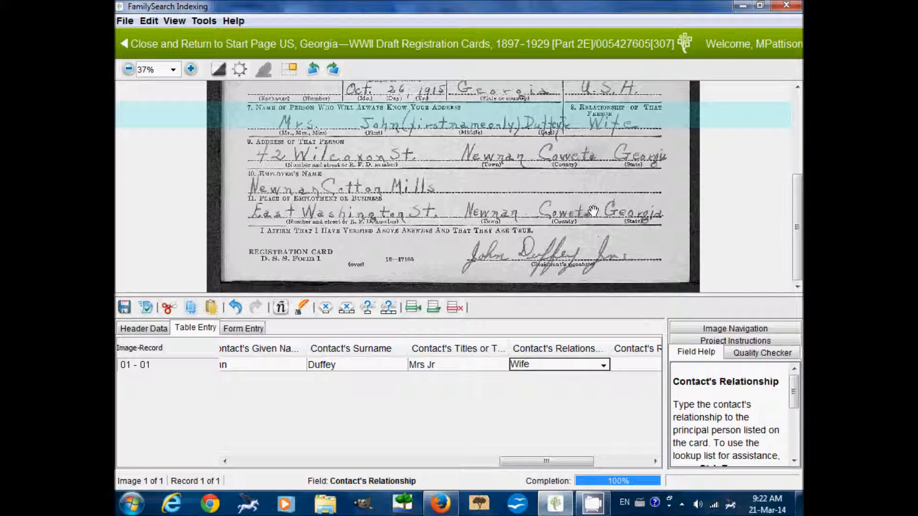
Enter the contact's residence as town Newnan, county Coweta and state Georgia, with the highlight aligned to the card's contact address line
key("Tab")
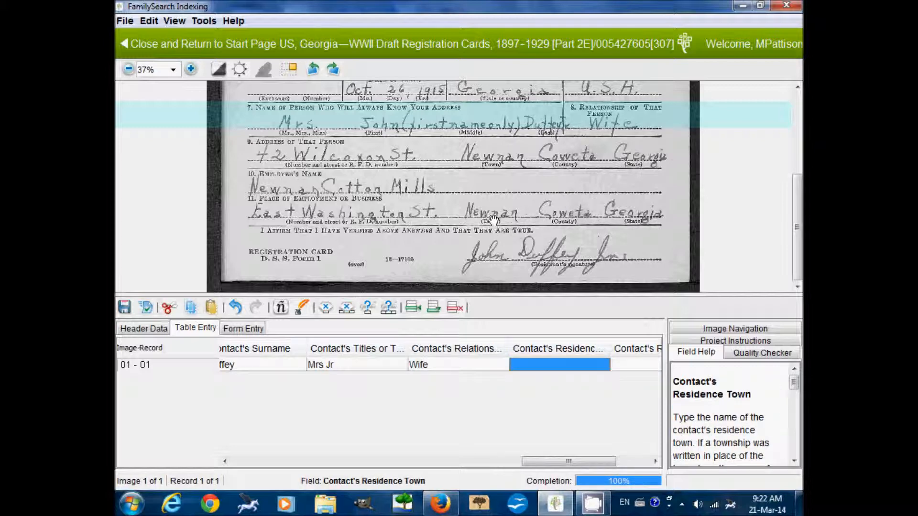
left_click_drag(434, 117, 375, 149)
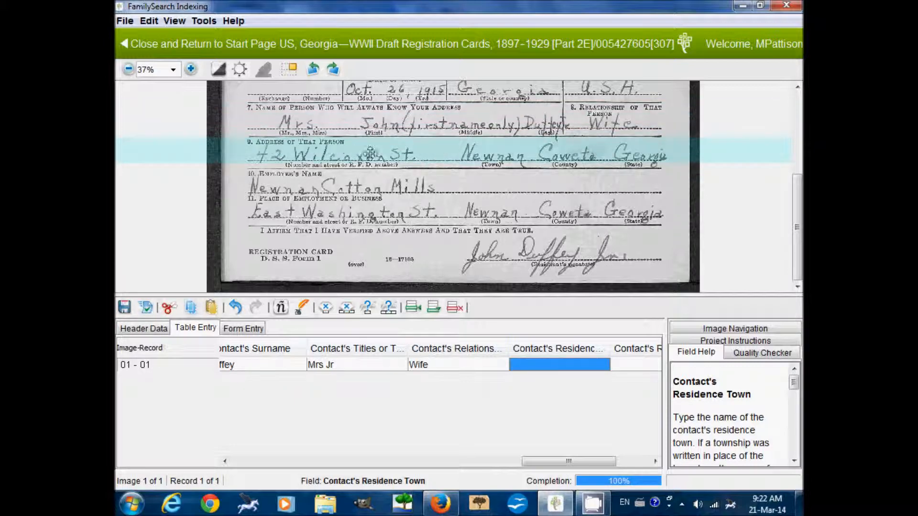
type("Newnan")
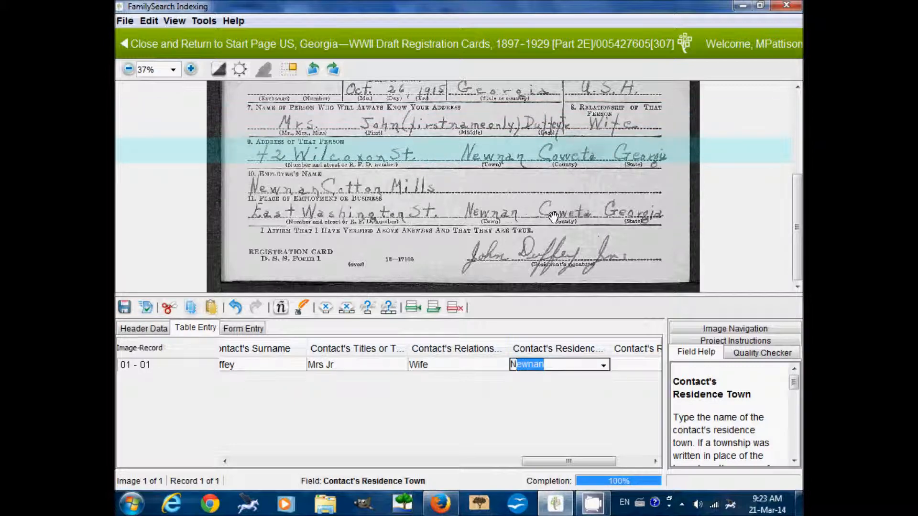
key("Tab")
type("C")
key("Tab")
type("G")
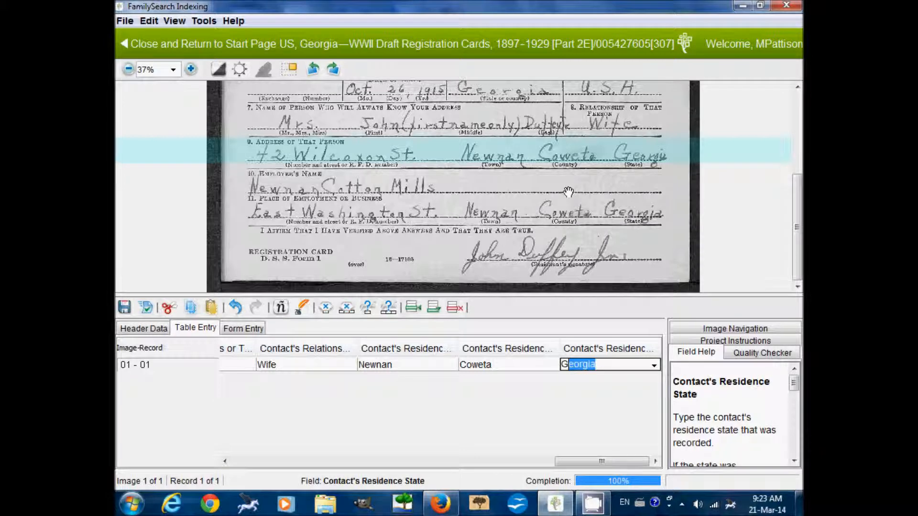
key("Tab")
Run the quality check, accept Carroll as the birth town or county, and submit the batch
left_click(432, 273)
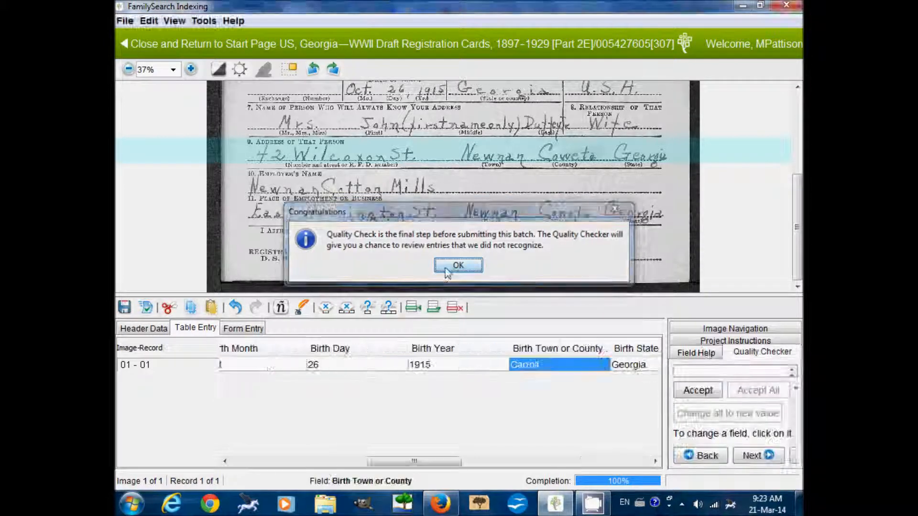
left_click(446, 268)
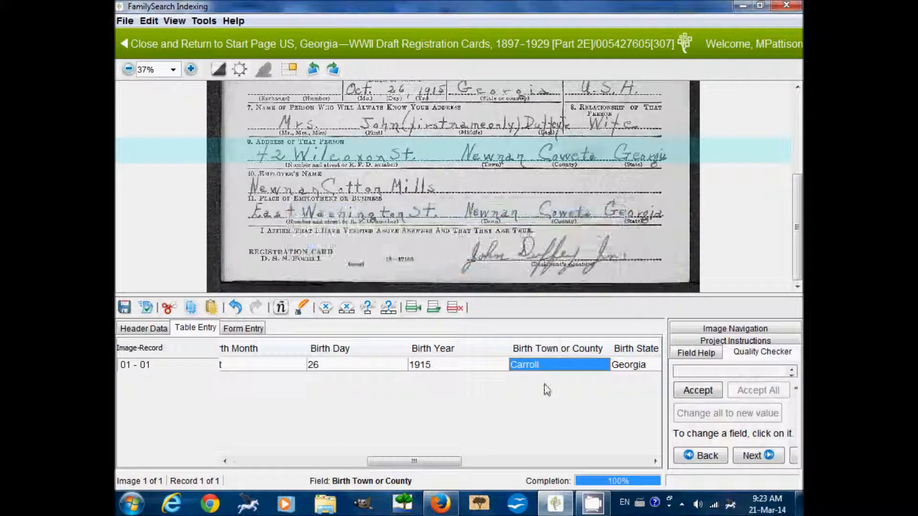
left_click(698, 391)
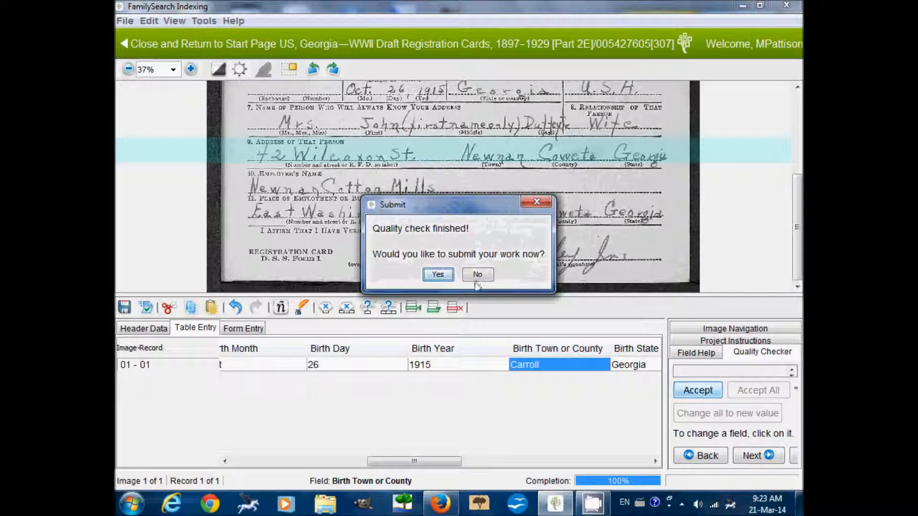
left_click(437, 274)
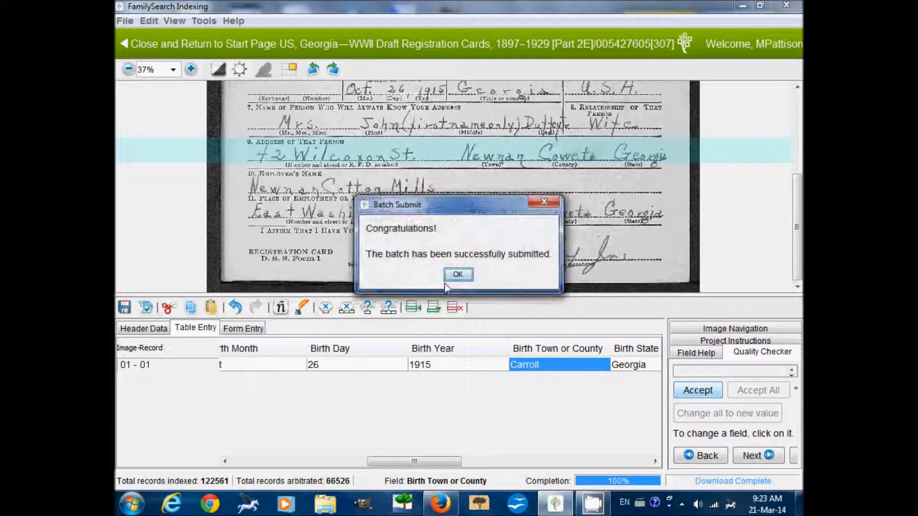
left_click(458, 274)
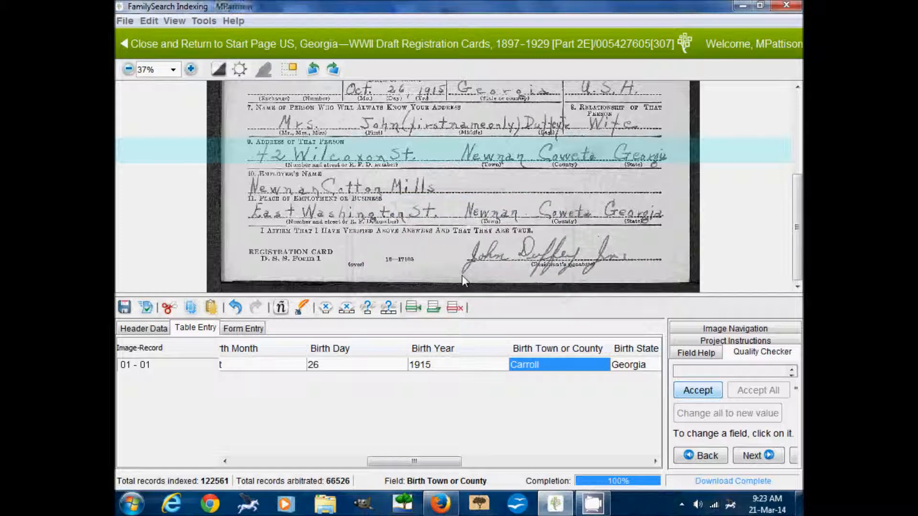